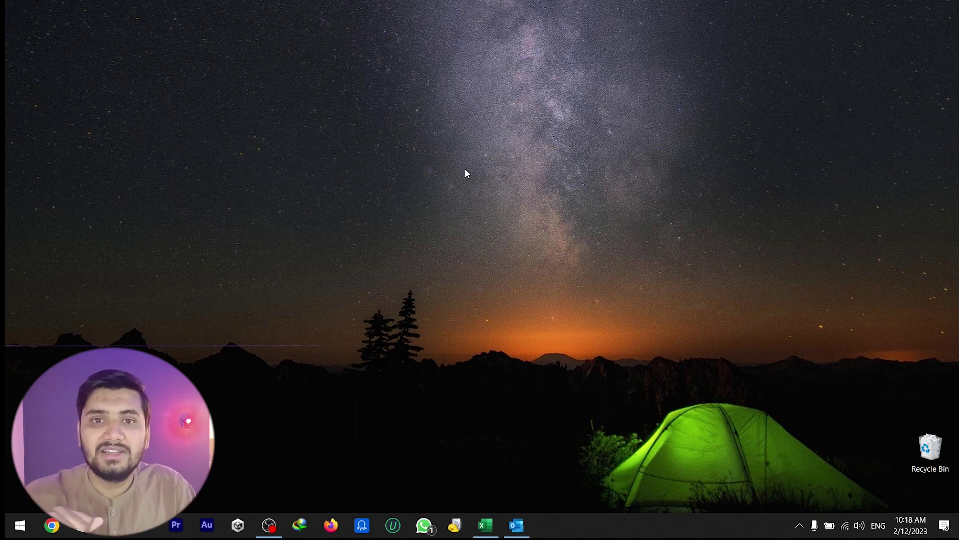
In Outlook's File > Info account page, start adding a new email account.
click(520, 525)
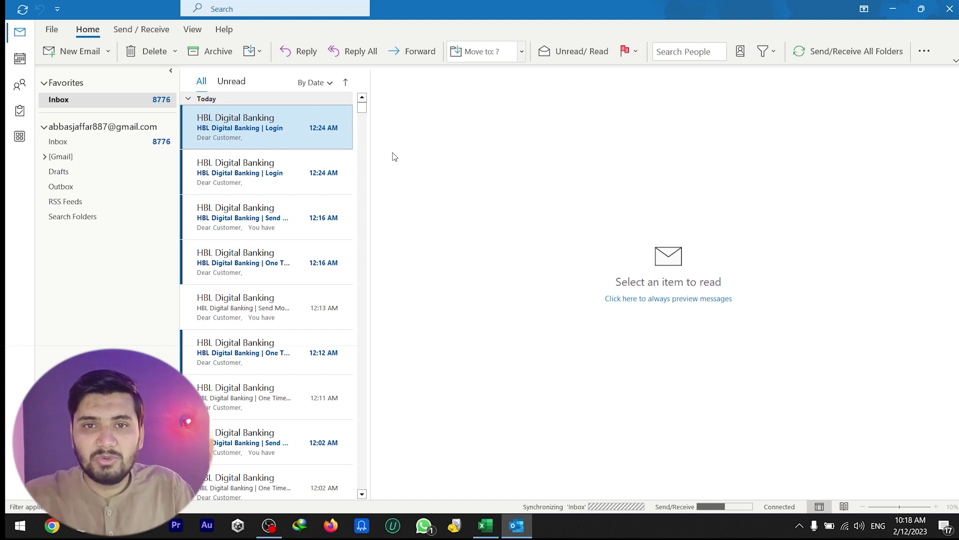
click(52, 29)
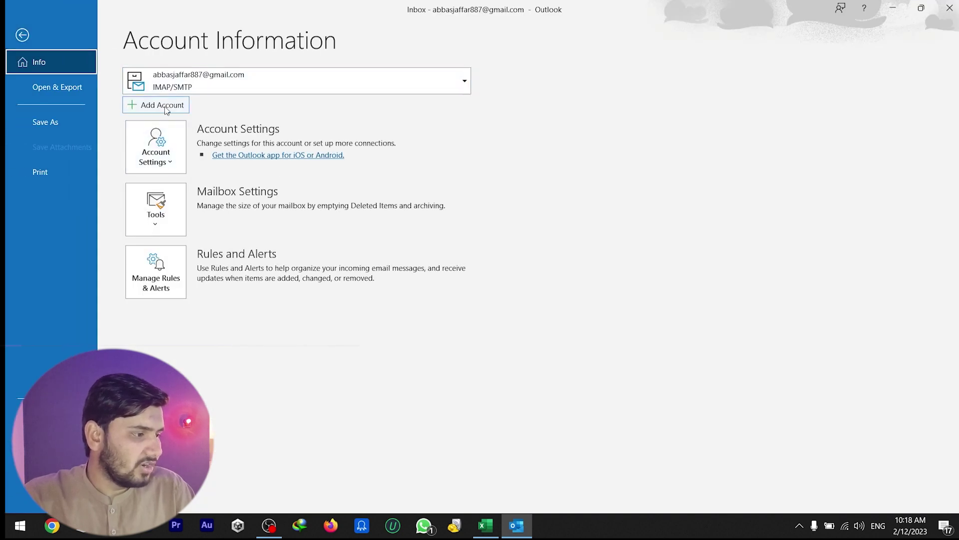
click(192, 90)
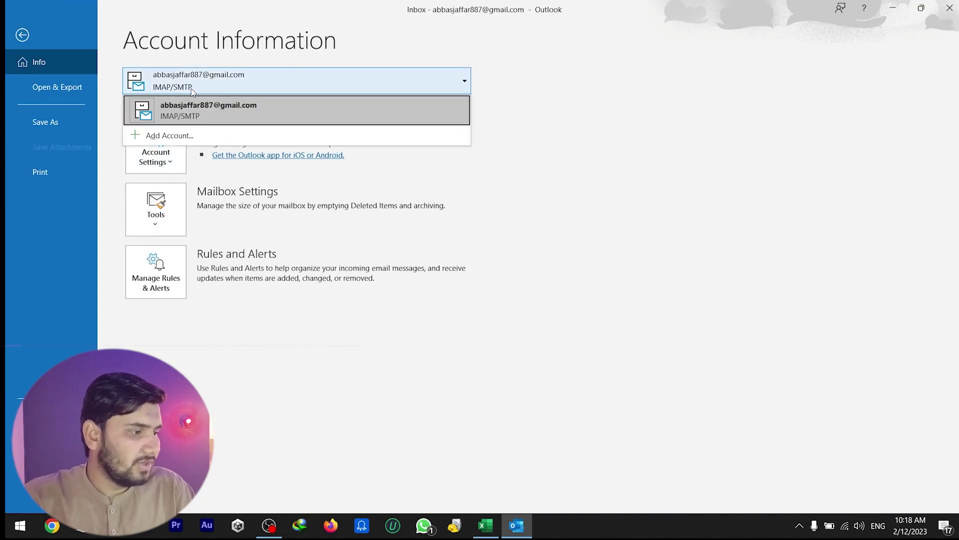
click(229, 88)
click(160, 106)
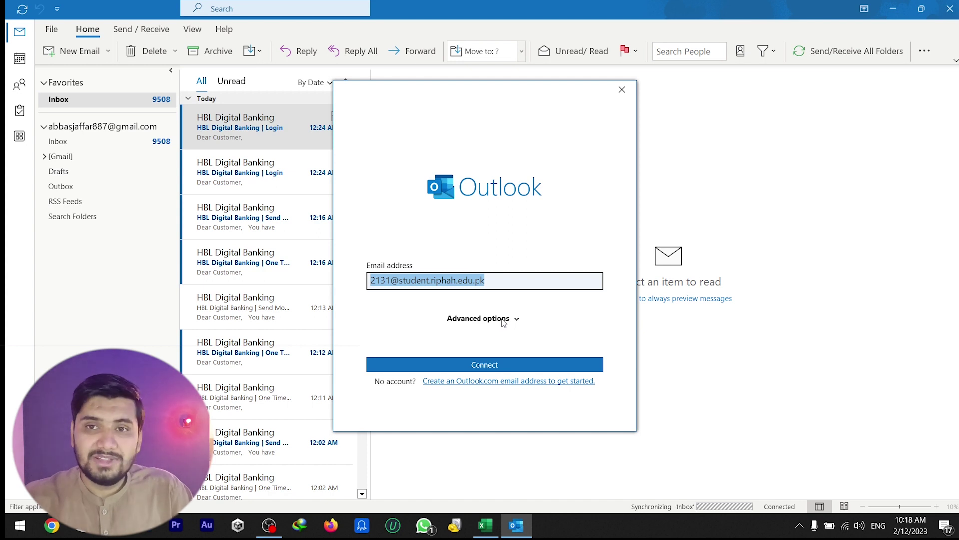
Turn on manual account setup under Advanced options and choose IMAP as the account type.
click(504, 320)
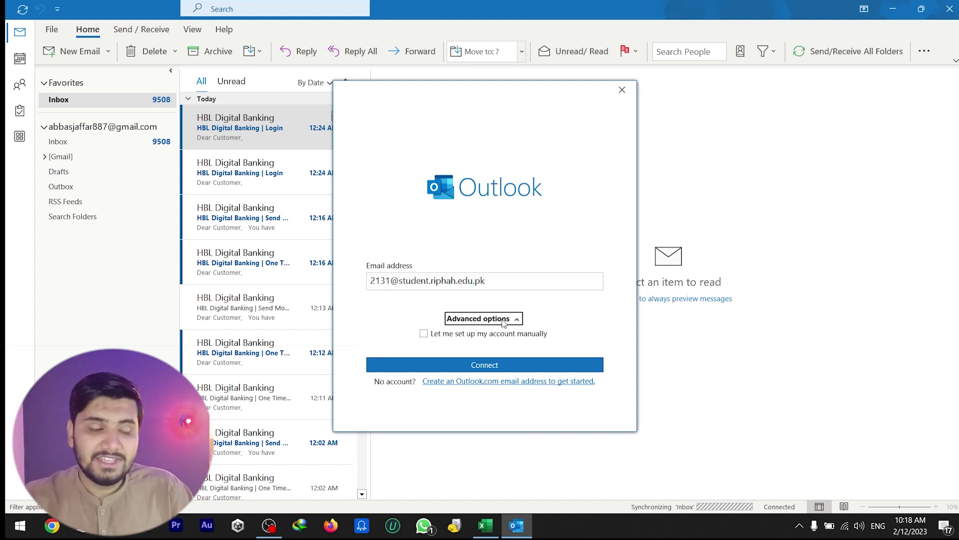
click(423, 334)
click(476, 365)
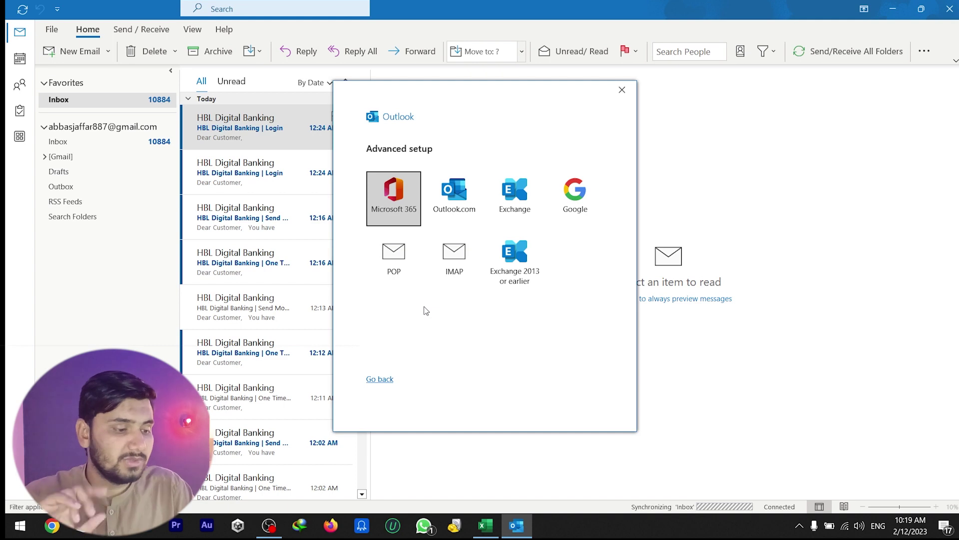
click(442, 252)
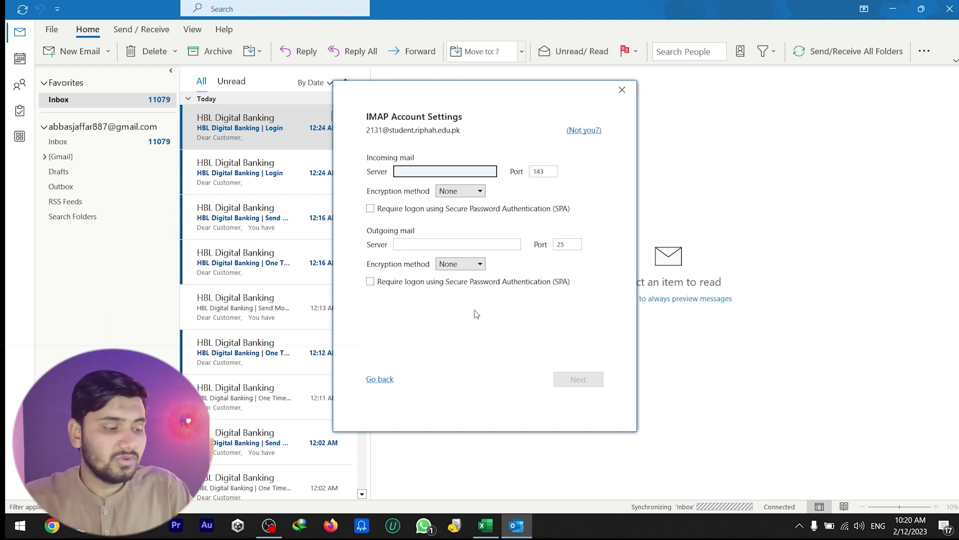
Go back to the email-address step, turn off manual setup and select the old address.
click(373, 380)
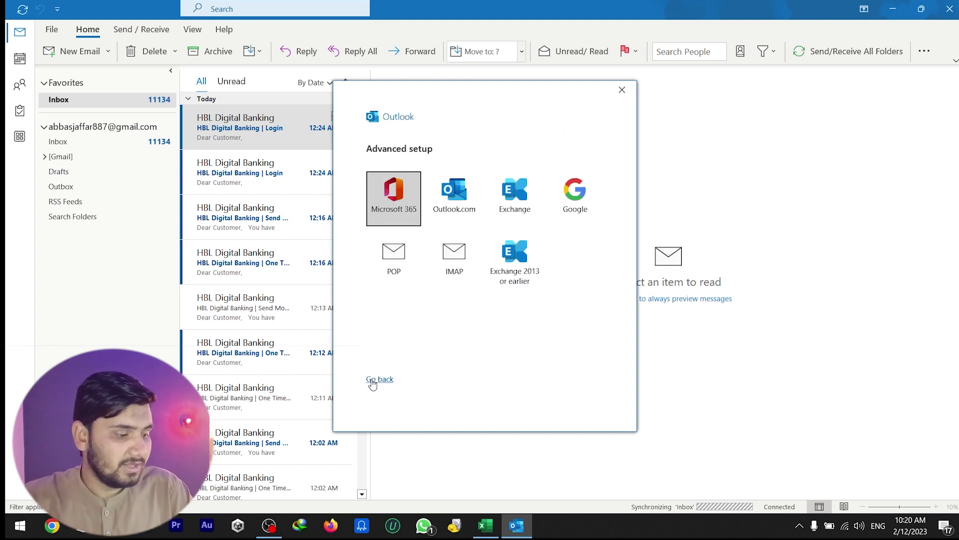
click(373, 380)
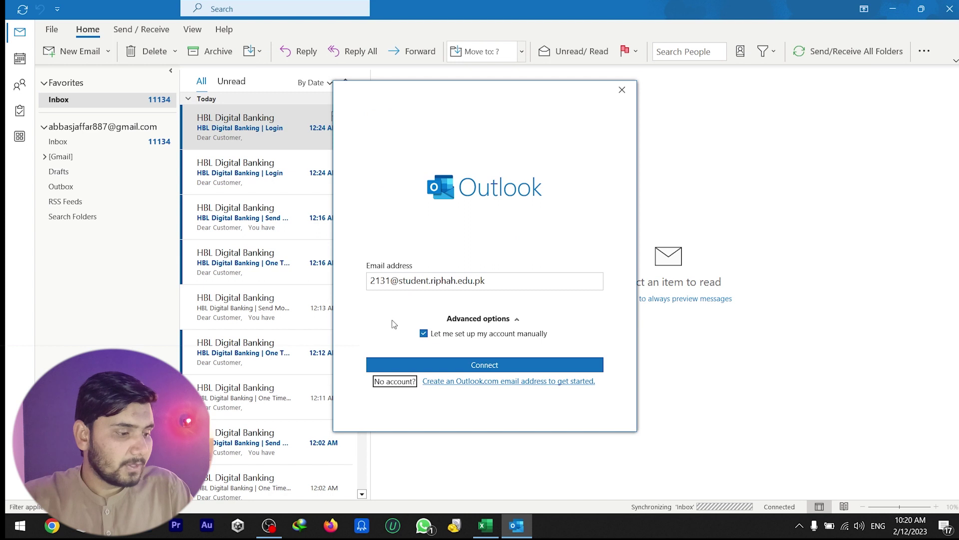
click(424, 334)
drag(370, 281, 415, 290)
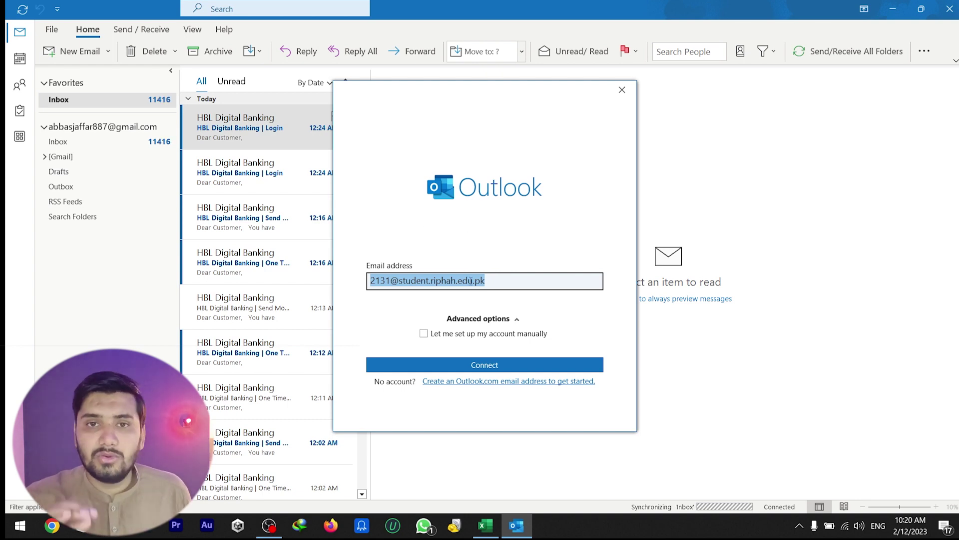
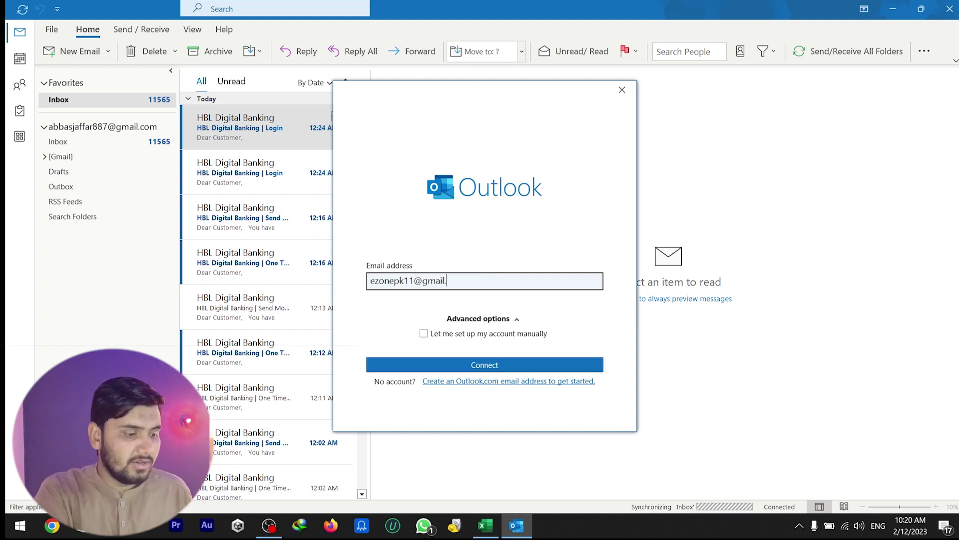
Enter a Gmail address, connect, and proceed to Google's password step.
click(500, 365)
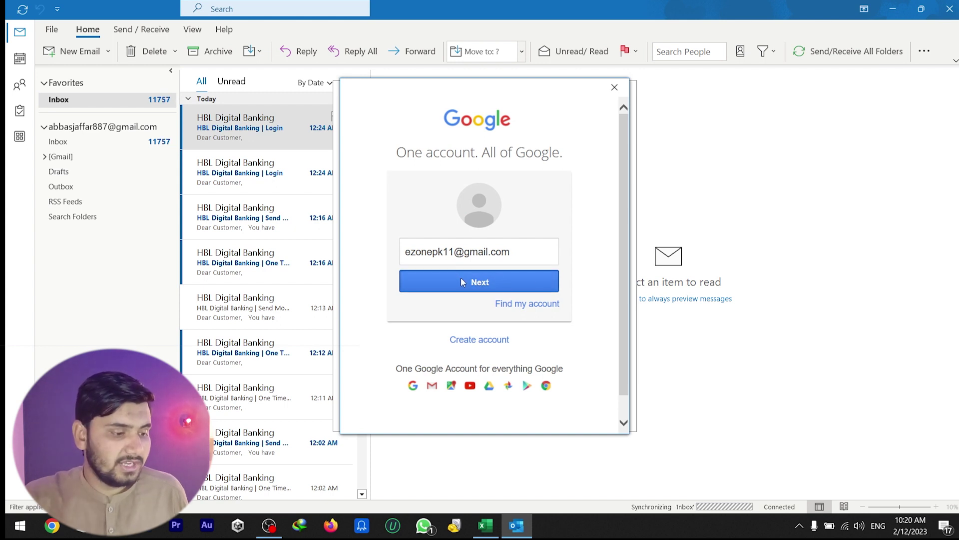
key(Return)
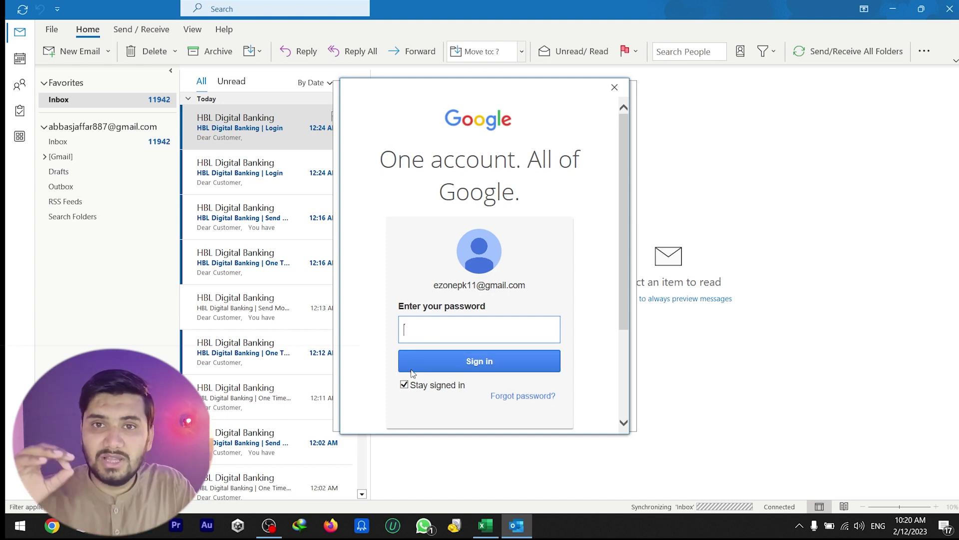
Cancel the Google sign-in, dismiss its error, and switch to the blank Excel workbook.
click(615, 88)
click(617, 89)
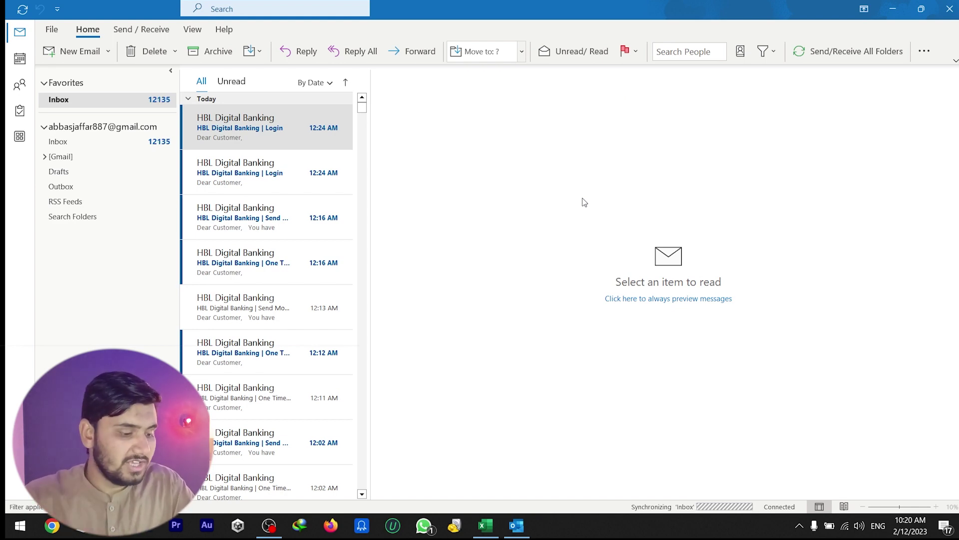
click(492, 528)
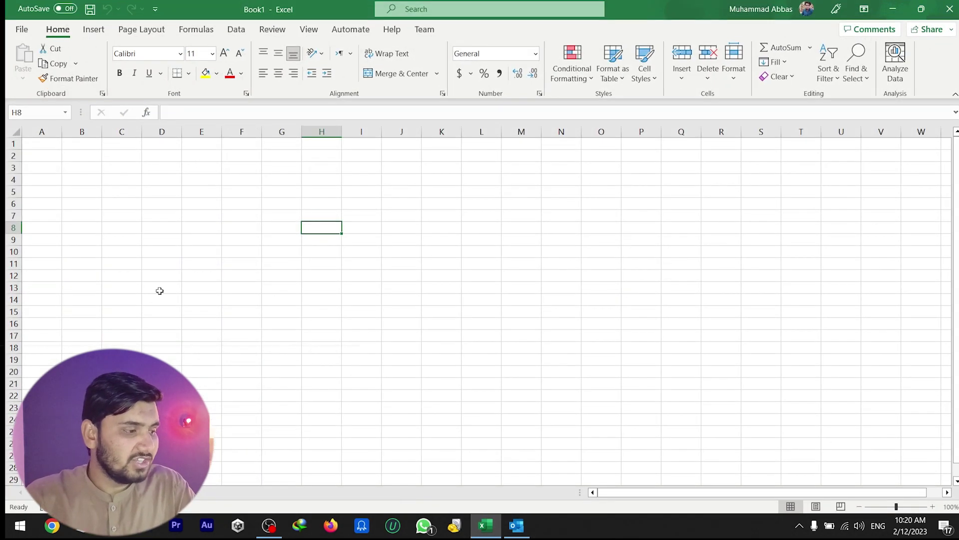
Widen columns A and B and enter the recipient's e-mail address in B1.
drag(63, 132, 158, 132)
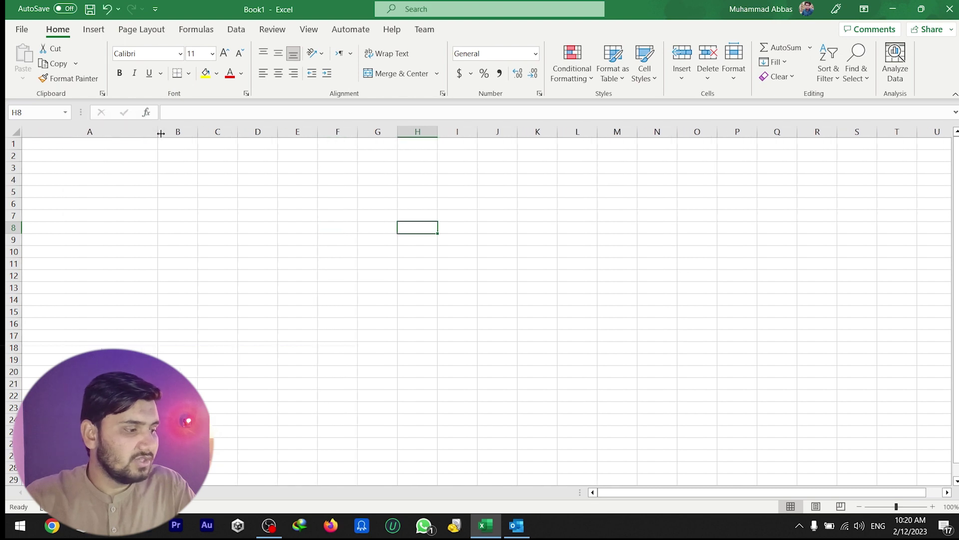
drag(351, 127, 350, 127)
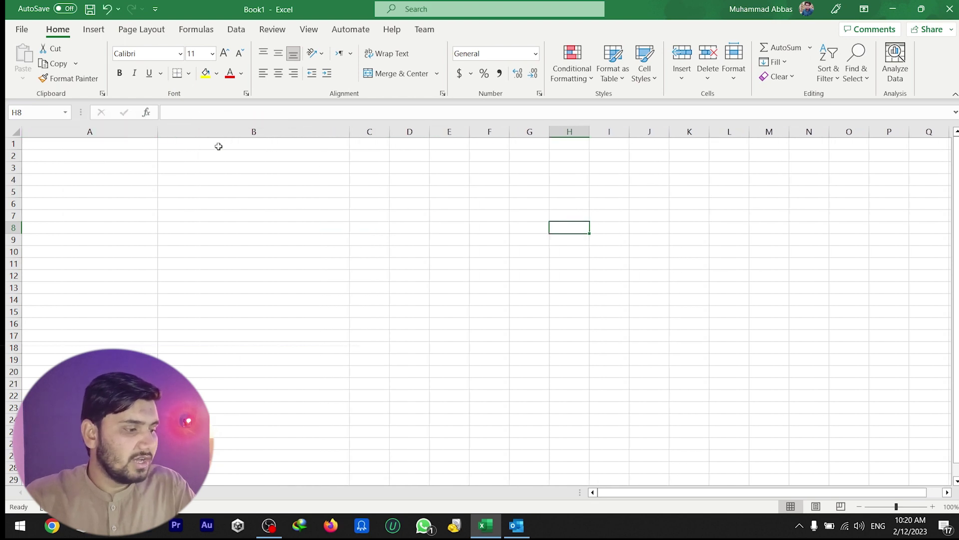
click(218, 145)
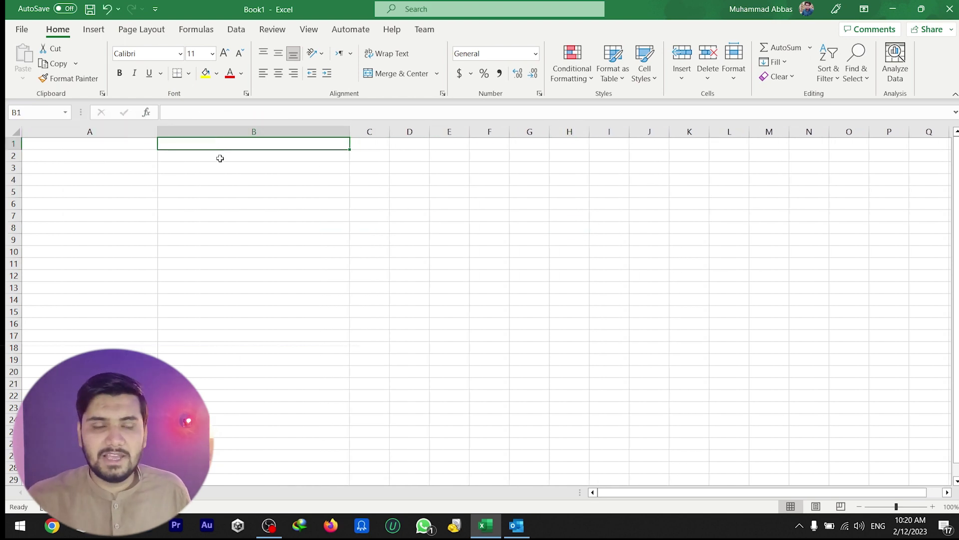
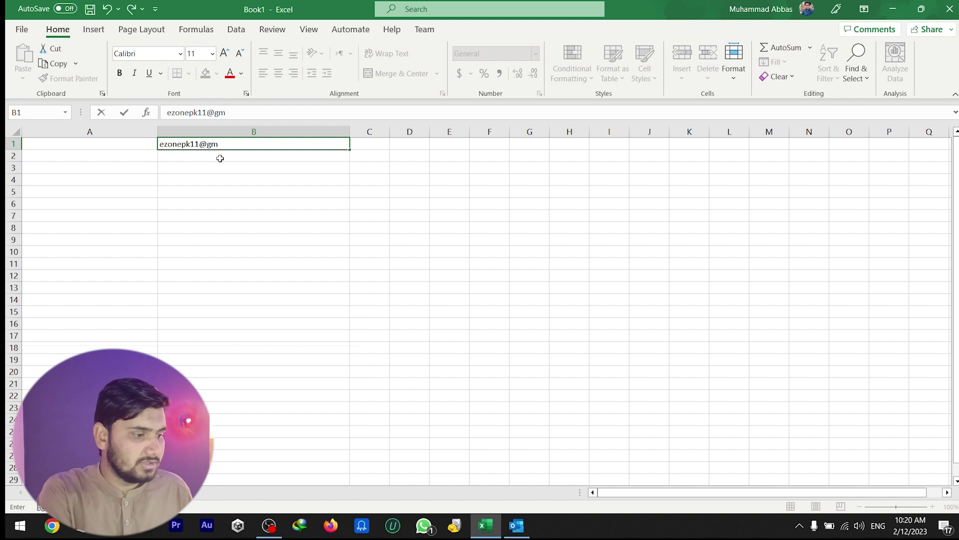
Type 'This is testing message' in A1 and fill it down to A19.
click(133, 142)
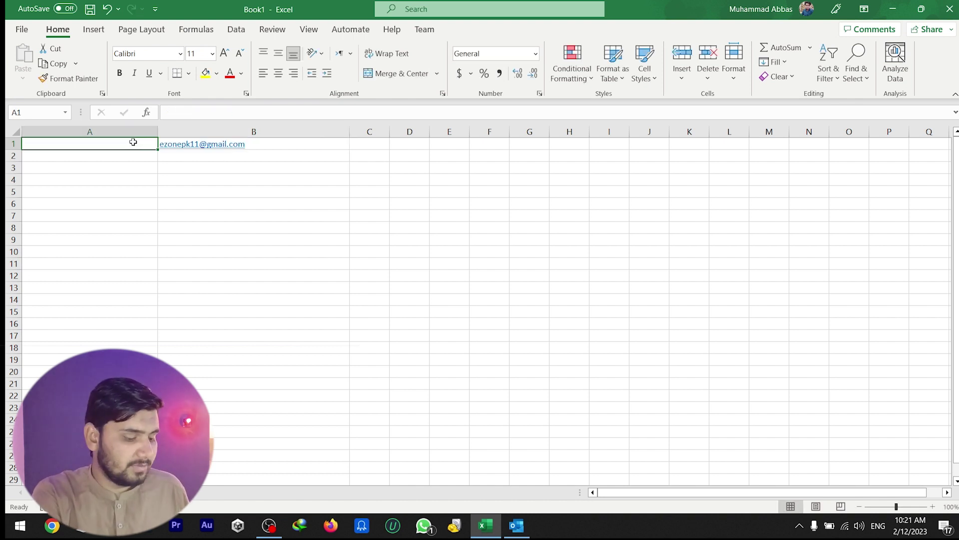
text(This is testing message)
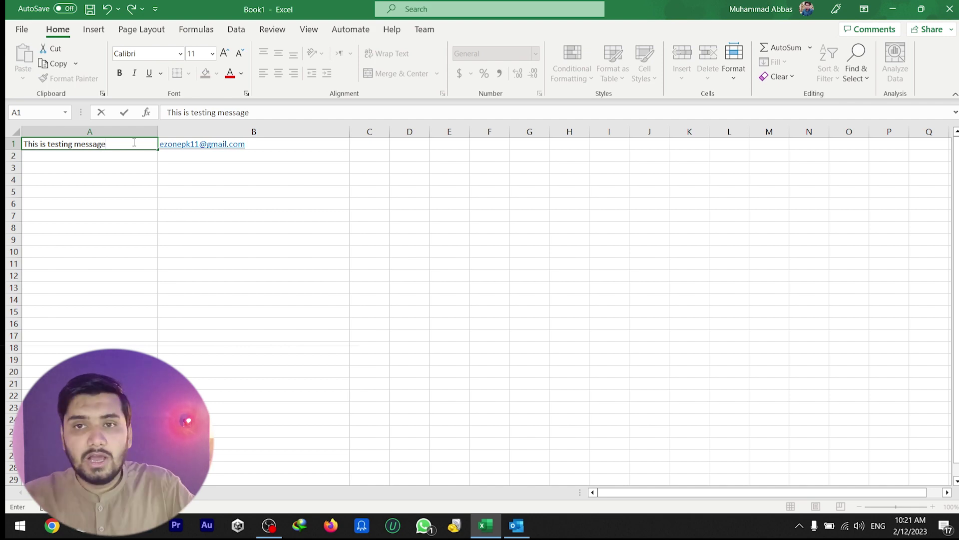
click(131, 158)
click(145, 145)
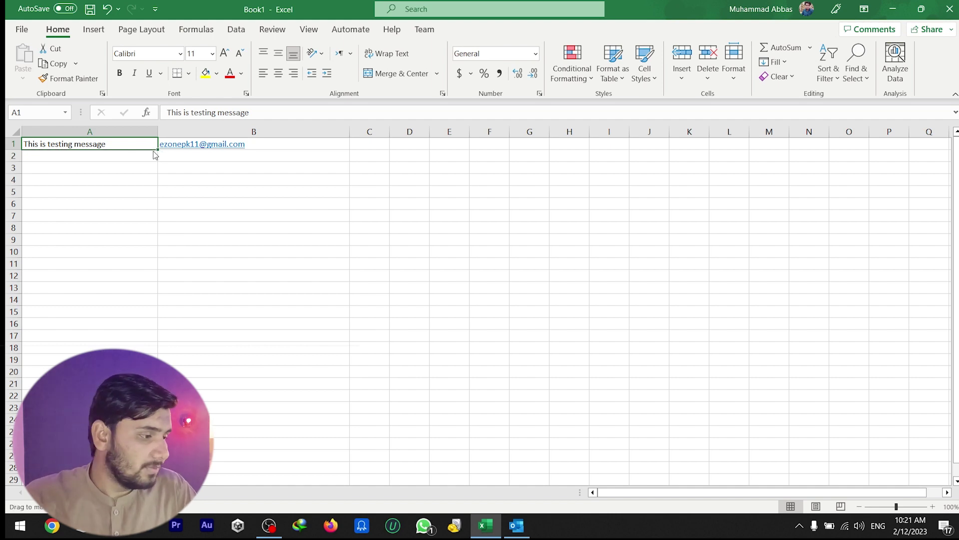
drag(157, 151, 158, 362)
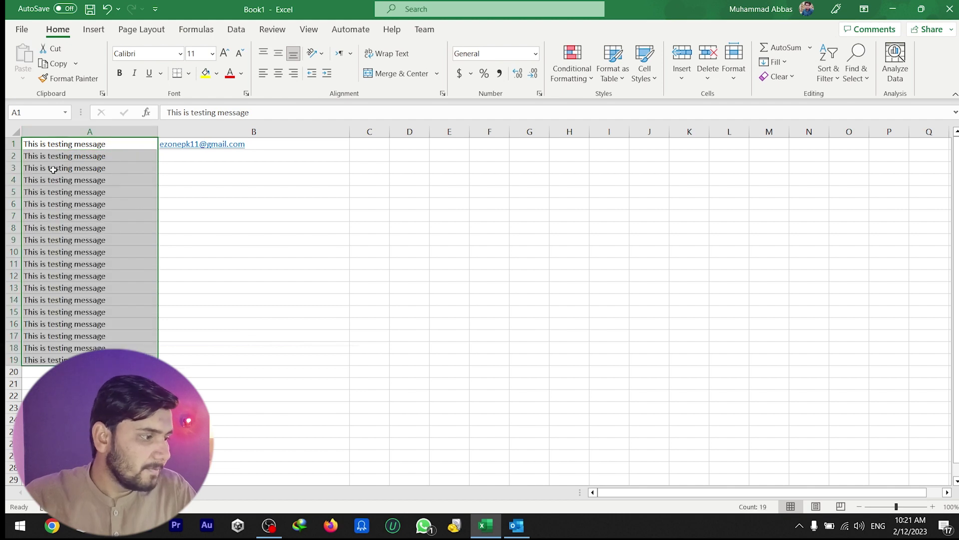
Replace cell A9's text with 'dvfd' and cell A12's text with 'gfd'.
click(62, 158)
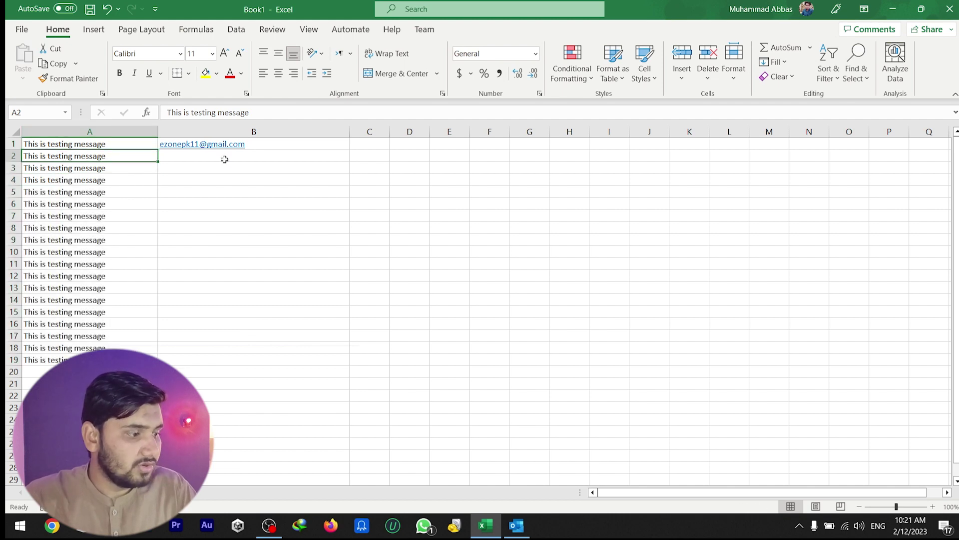
drag(284, 148, 287, 440)
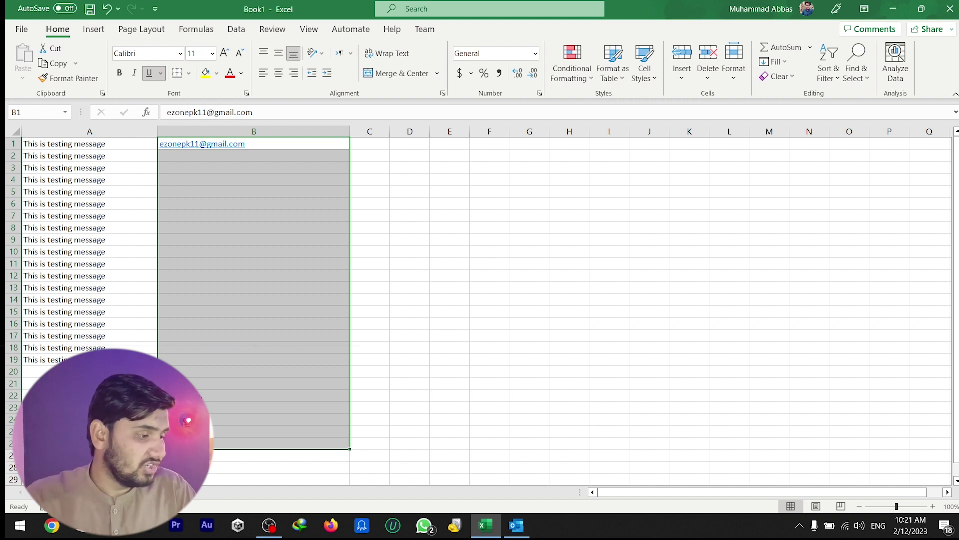
click(90, 383)
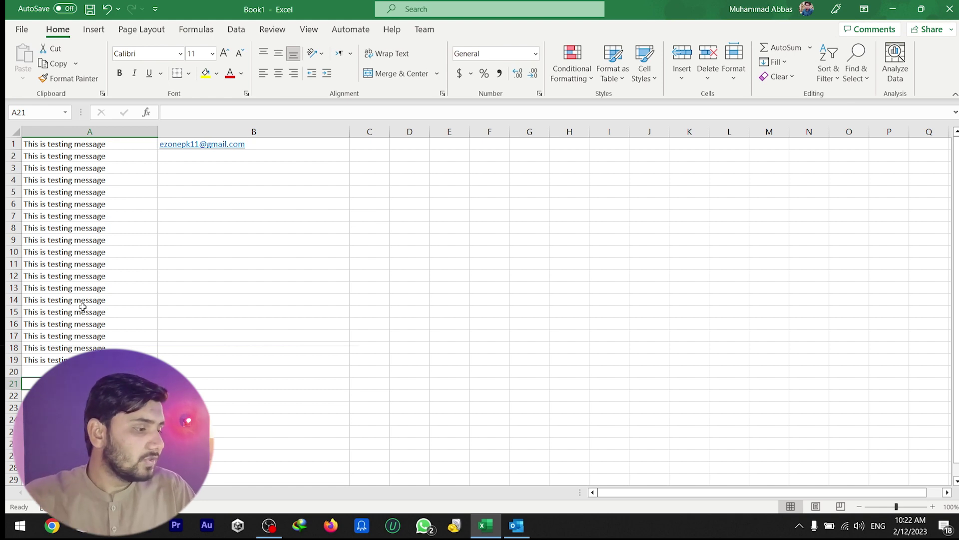
drag(47, 170, 75, 324)
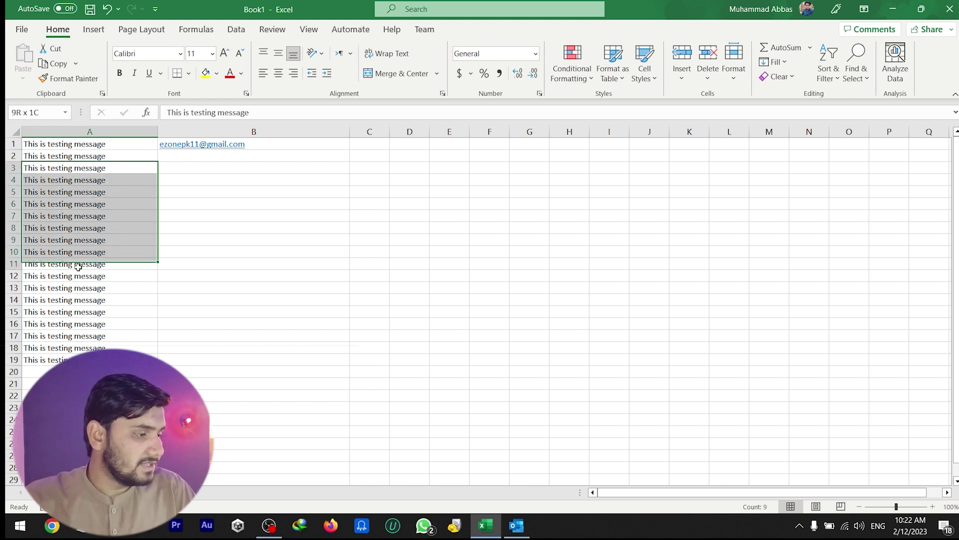
click(93, 239)
text(dvfd)
click(94, 276)
text(gfd)
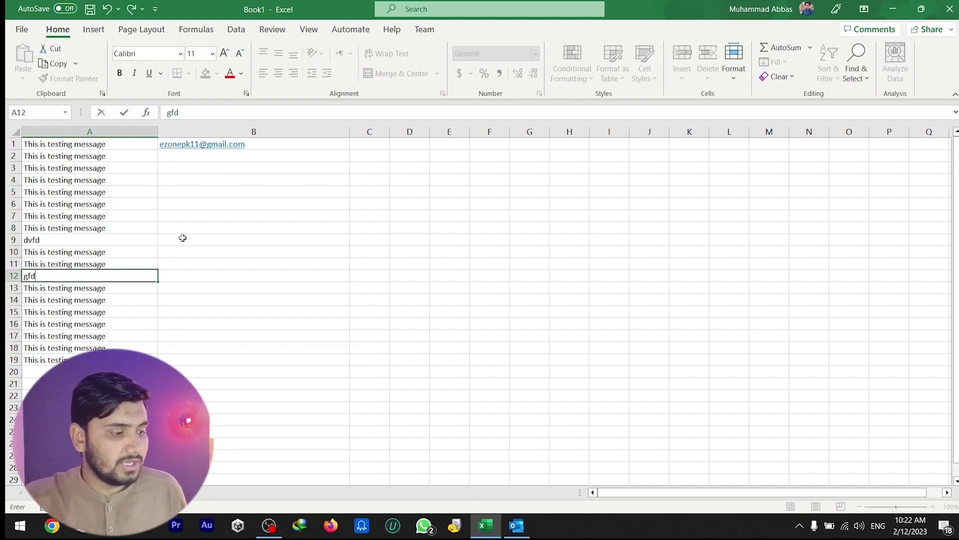
click(243, 195)
Select the messages in cells A2 through A16.
drag(242, 195, 253, 358)
click(255, 142)
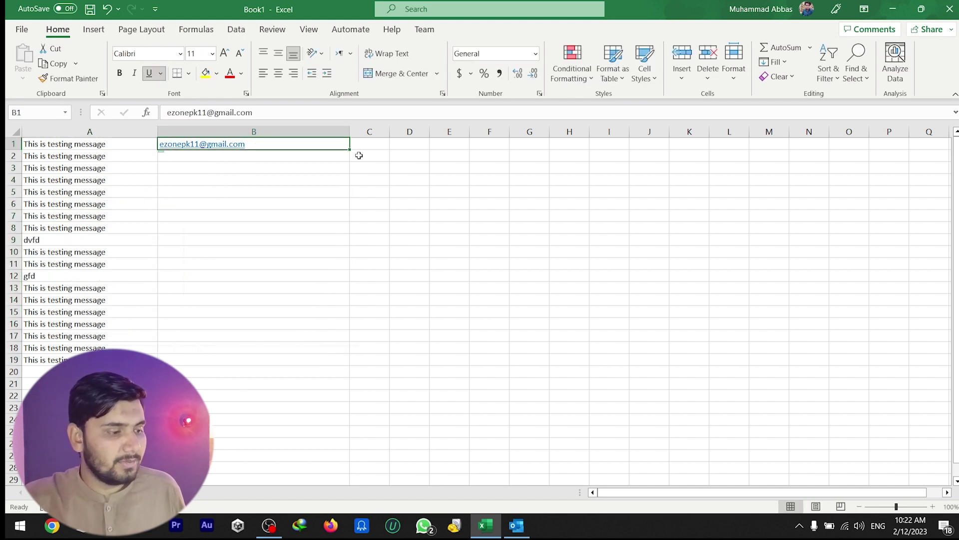
click(94, 299)
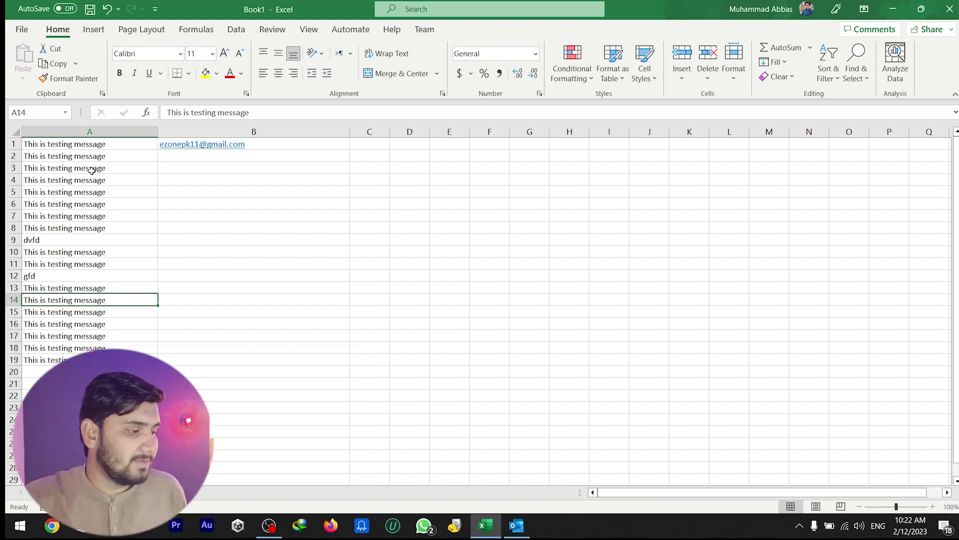
drag(90, 156, 90, 324)
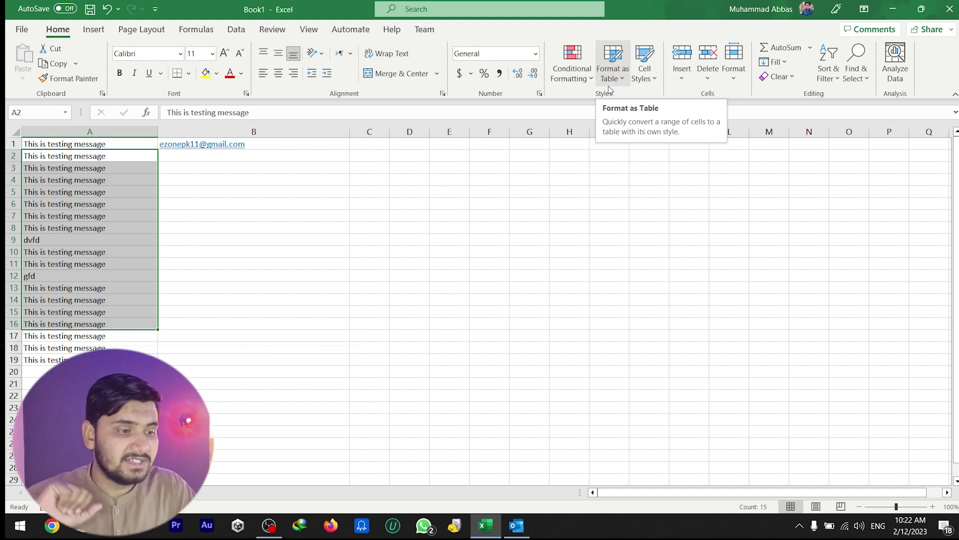
Enable the Developer tab through Customize the Ribbon in Excel Options.
right_click(938, 56)
click(882, 62)
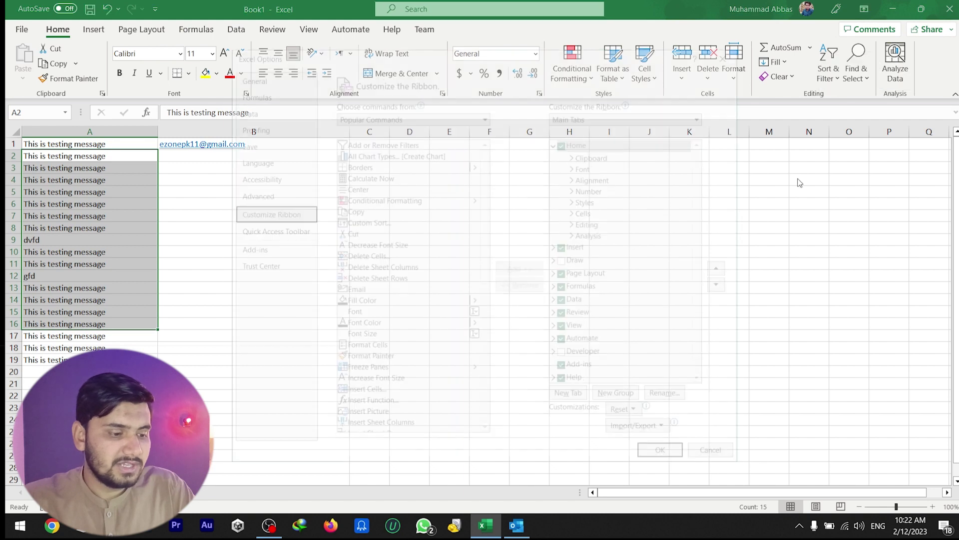
click(564, 357)
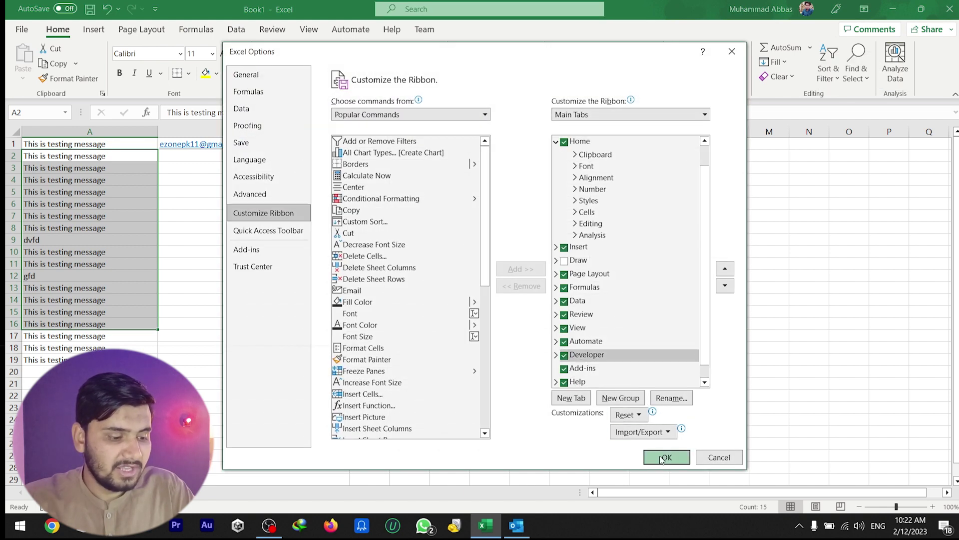
click(667, 457)
Open the Visual Basic editor, insert a new Module1, then switch to ChatGPT.
click(404, 30)
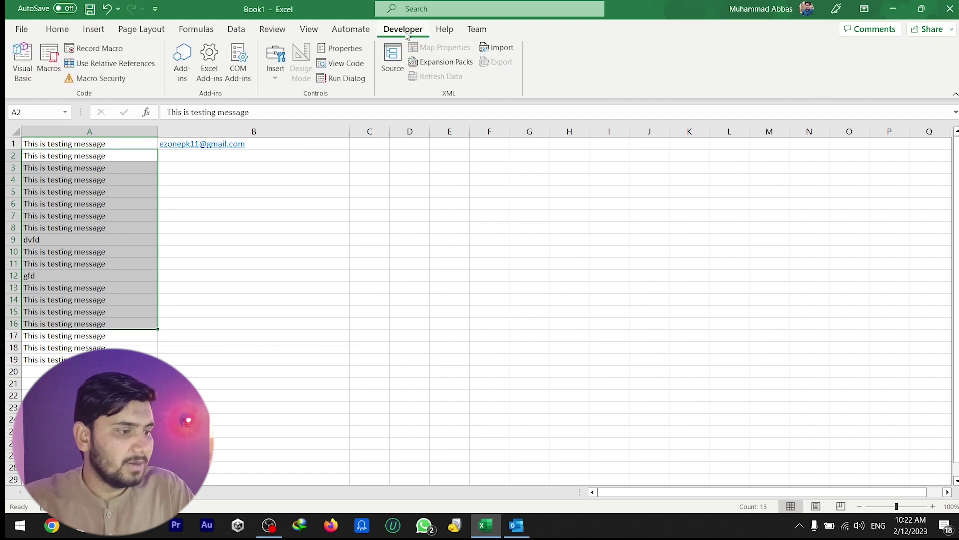
click(23, 60)
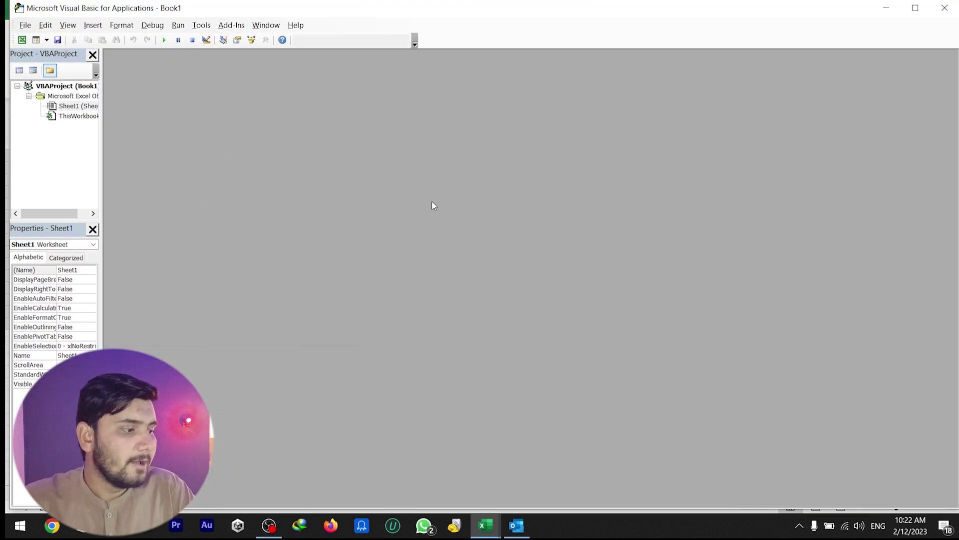
click(104, 26)
click(108, 65)
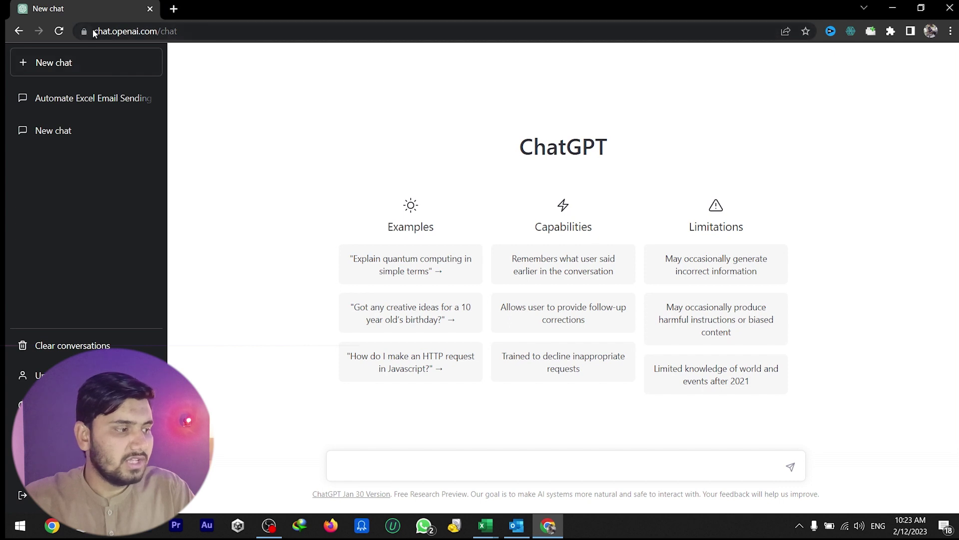
click(198, 33)
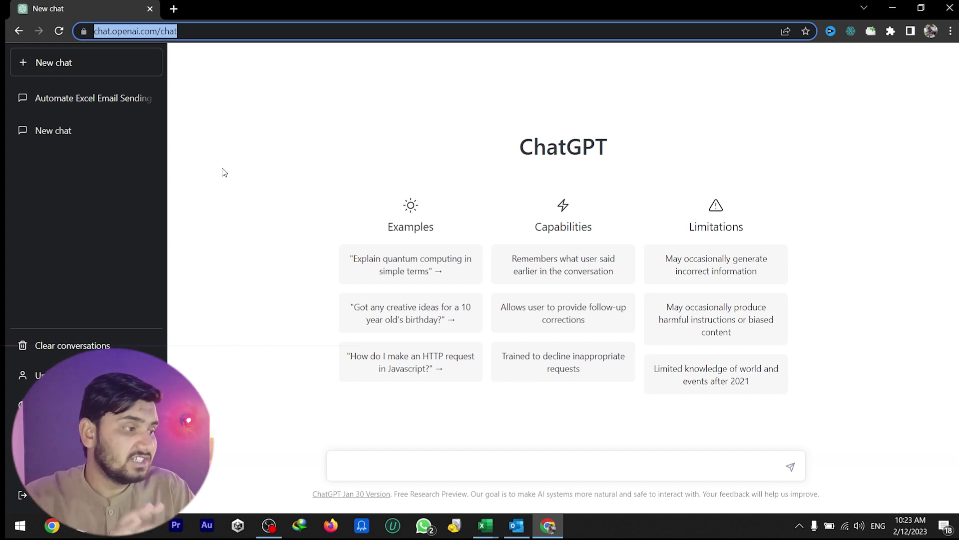
click(389, 461)
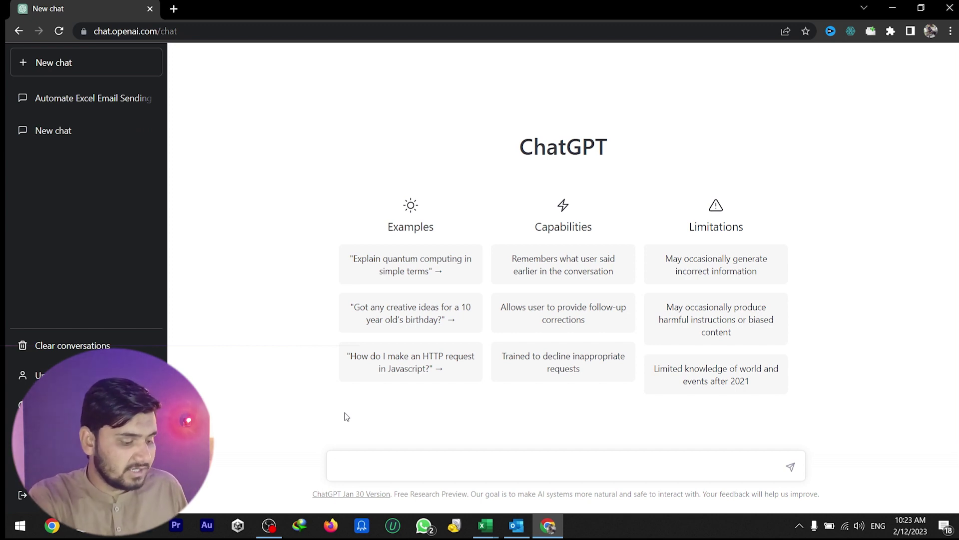
text(In excel take data from A1)
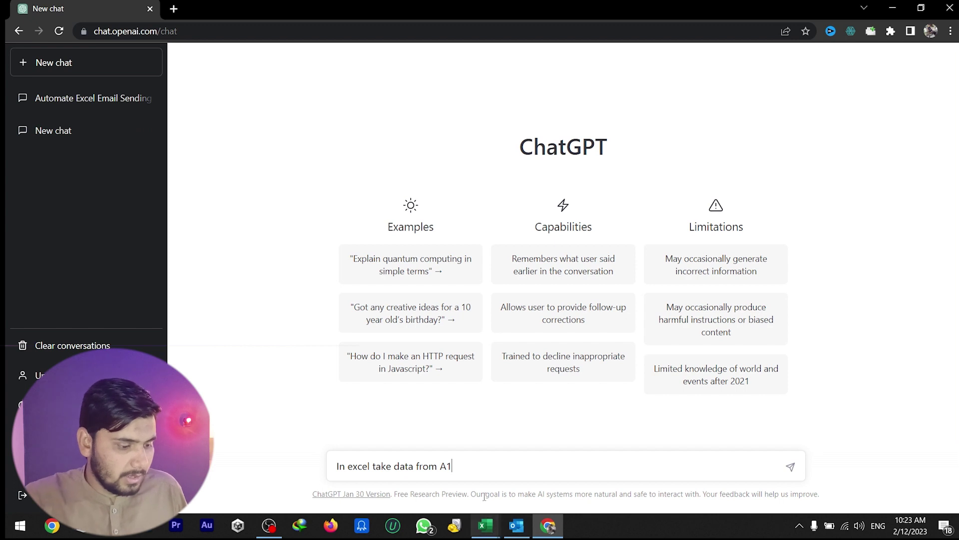
Write and send a ChatGPT prompt asking how to email A1's text to B1's address.
click(486, 525)
click(451, 460)
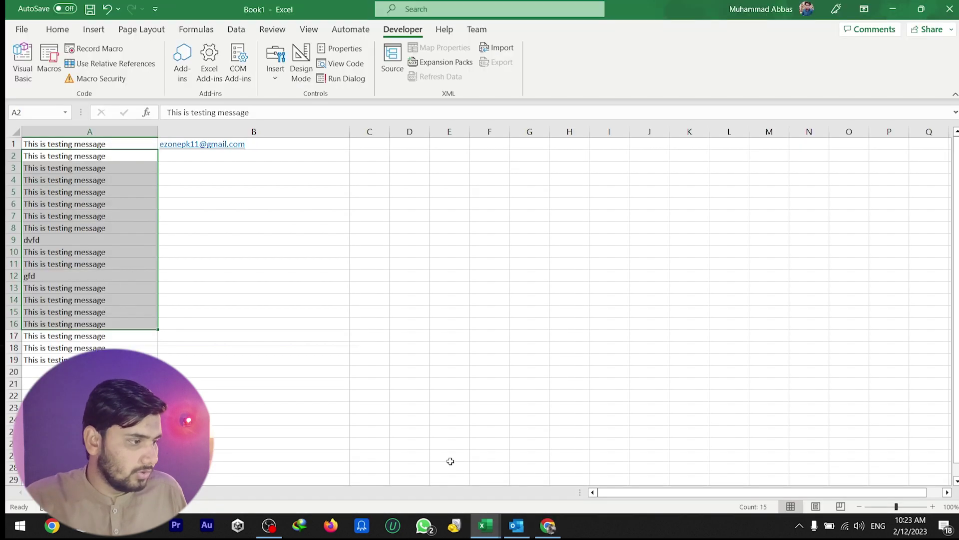
click(74, 131)
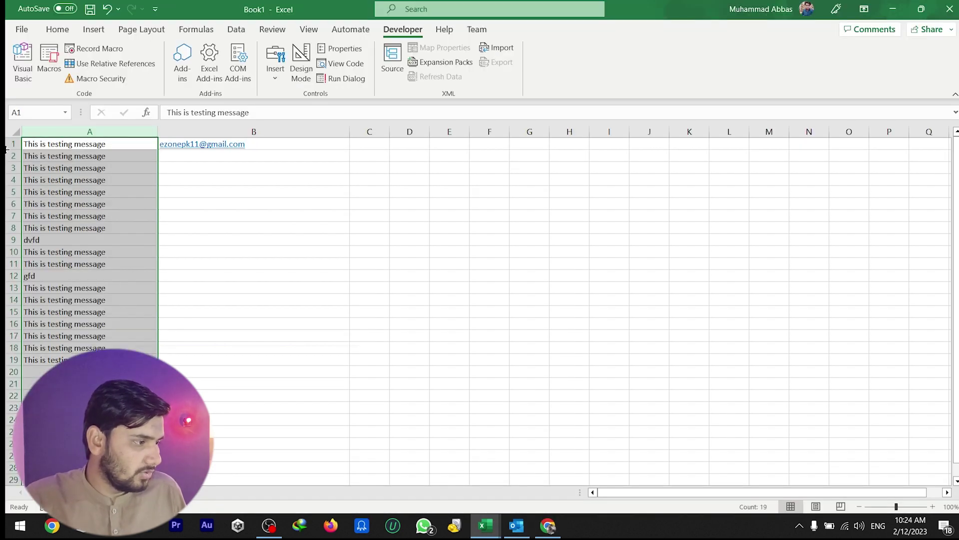
click(86, 141)
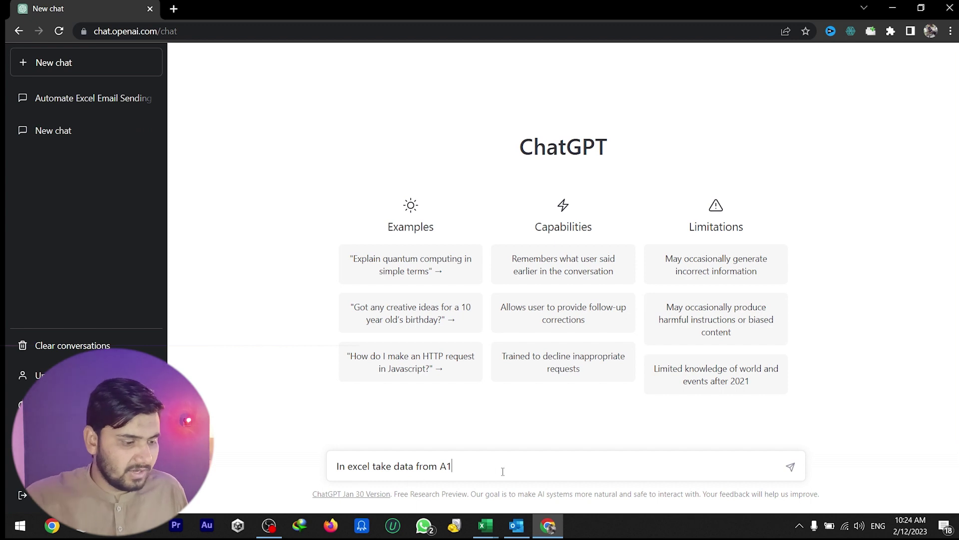
text(,)
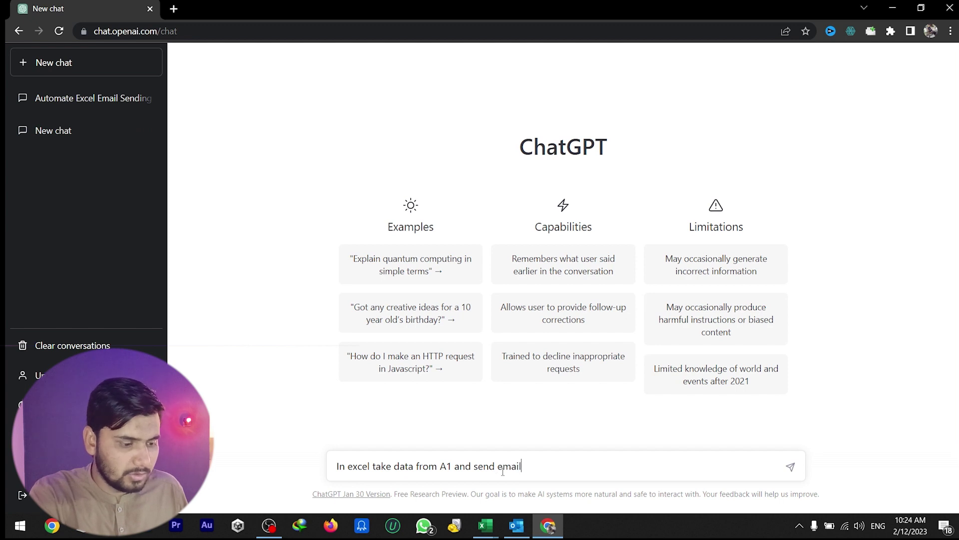
text(, email is available in B1)
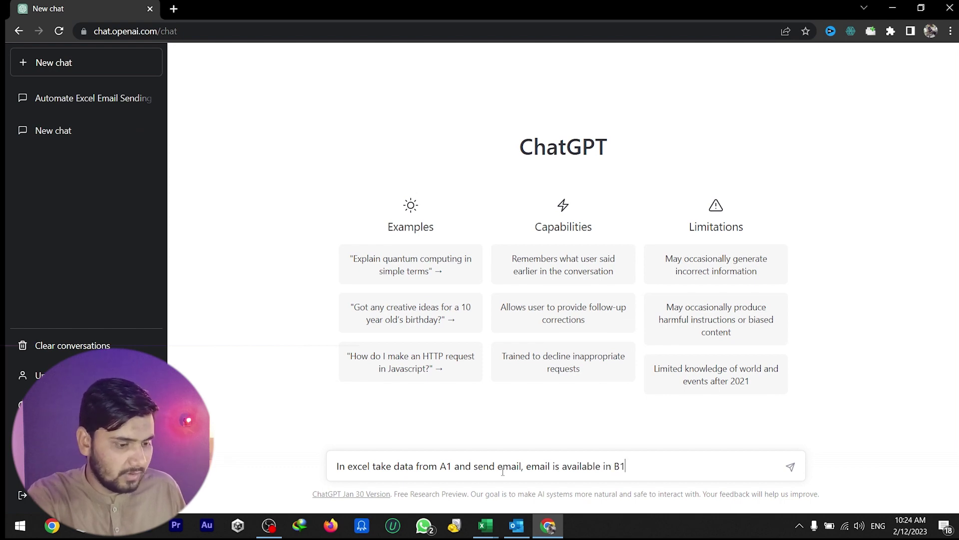
key(alt+Tab)
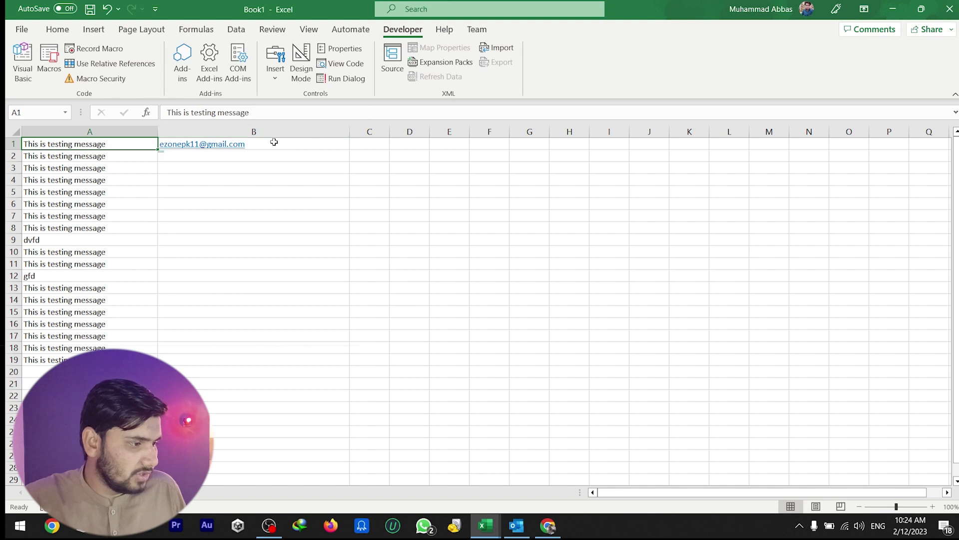
click(273, 142)
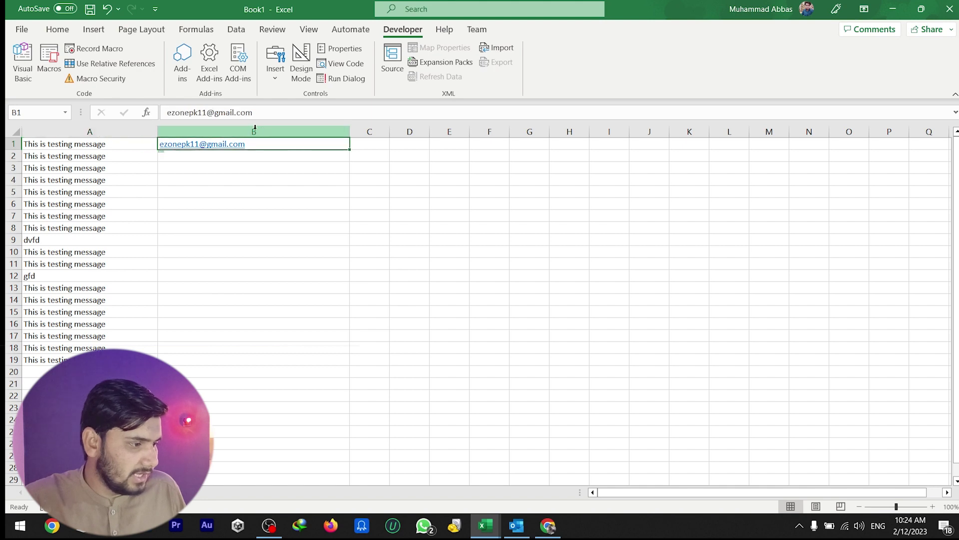
click(548, 526)
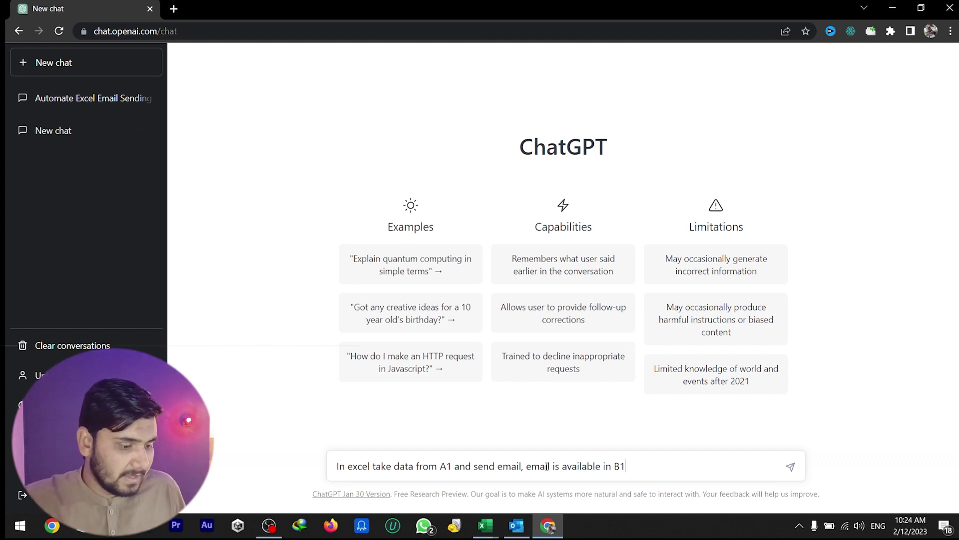
click(790, 466)
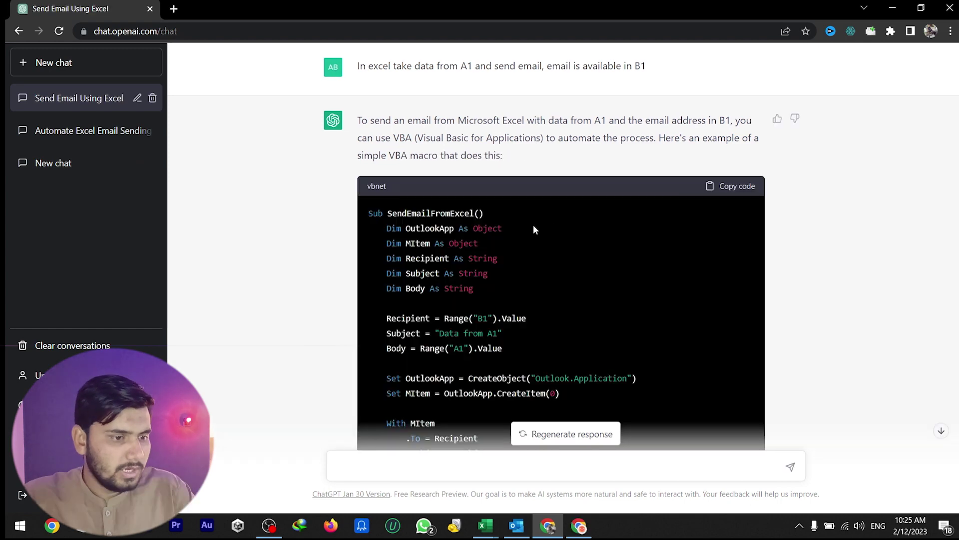
scroll(510, 158, down, 4)
scroll(529, 154, down, 1)
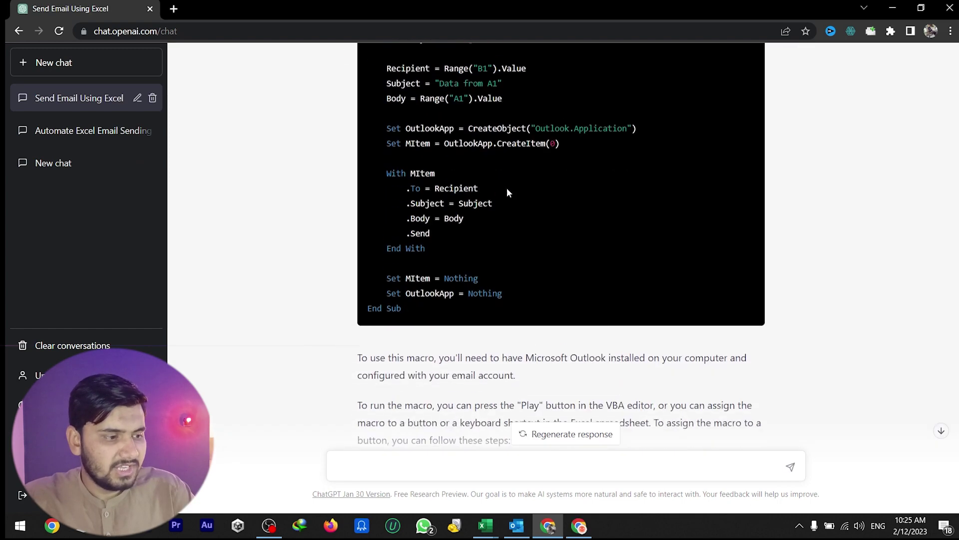
scroll(507, 187, down, 2)
scroll(545, 230, down, 3)
scroll(525, 246, down, 1)
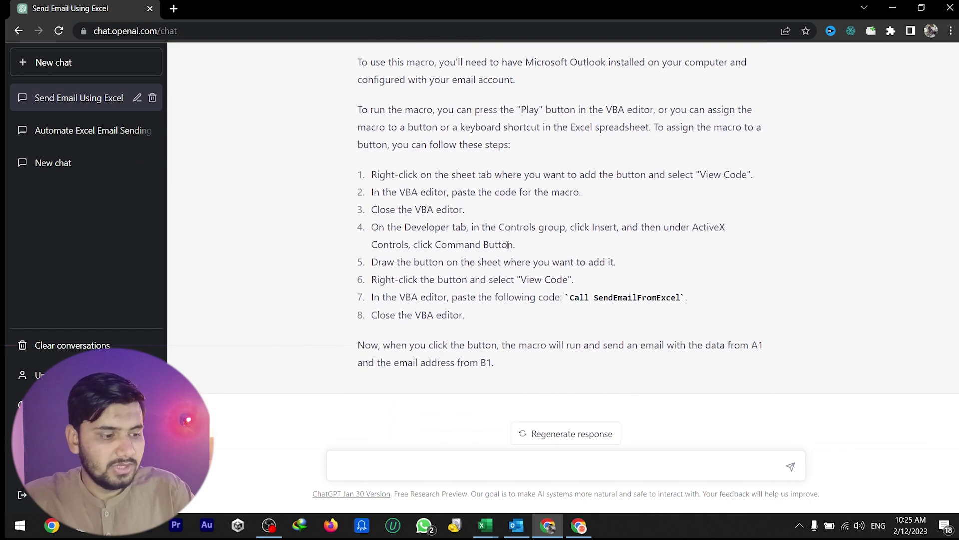
scroll(506, 241, up, 4)
scroll(508, 237, up, 6)
scroll(509, 241, down, 3)
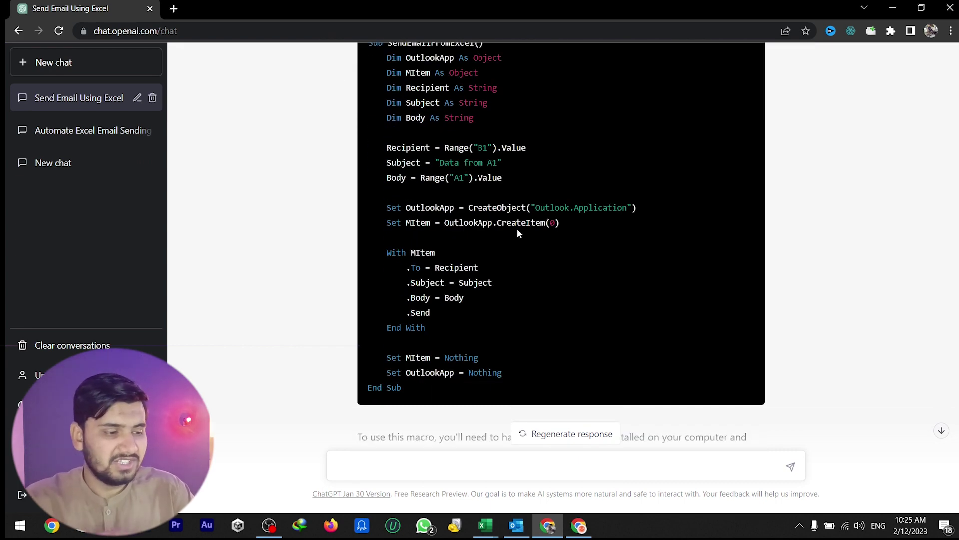
scroll(544, 247, up, 1)
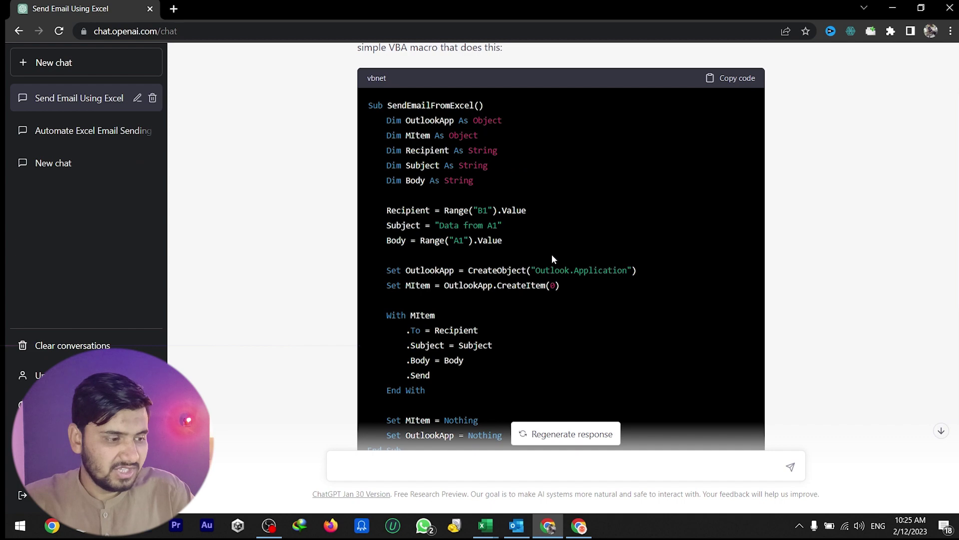
Copy ChatGPT's SendEmailFromExcel code and paste it into Module1 in the VBA editor.
click(740, 80)
click(516, 525)
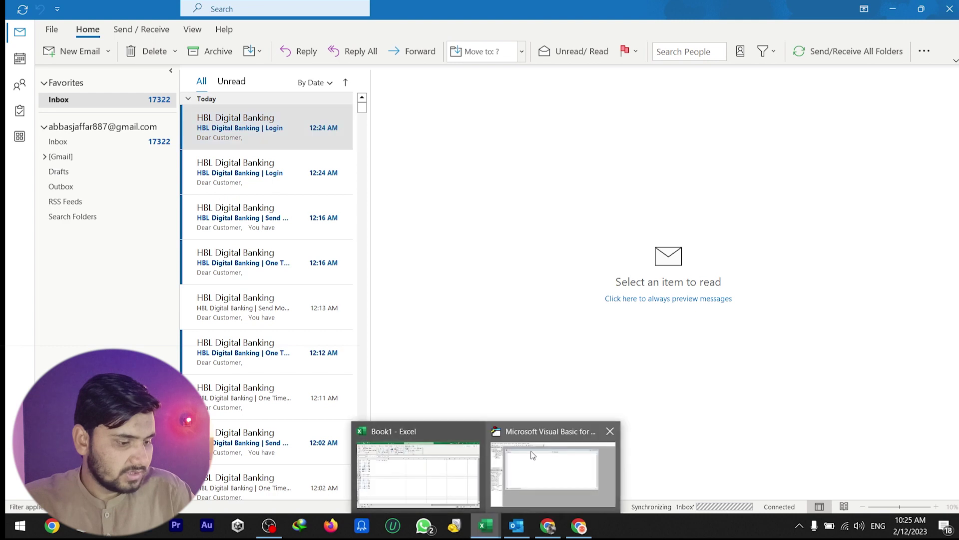
mouse_move(484, 526)
click(550, 459)
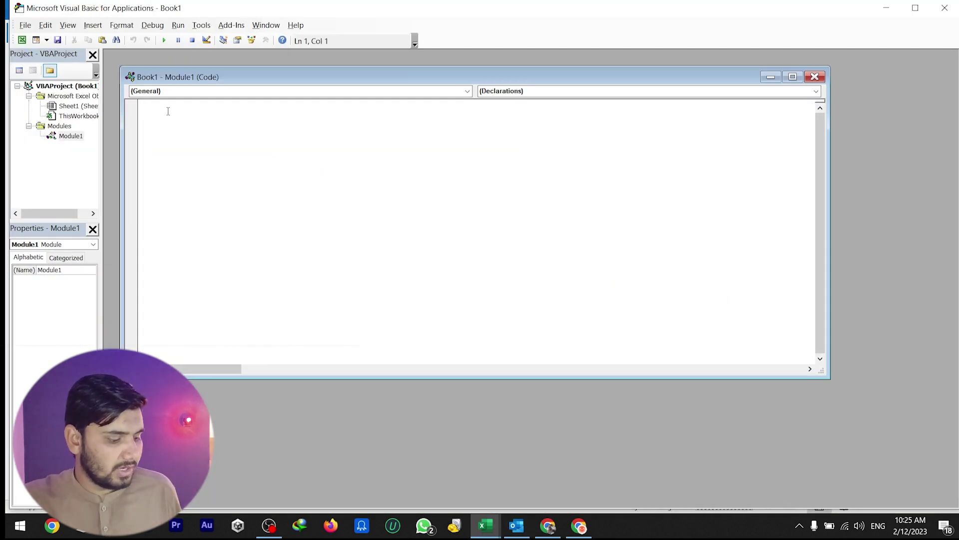
key(ctrl+v)
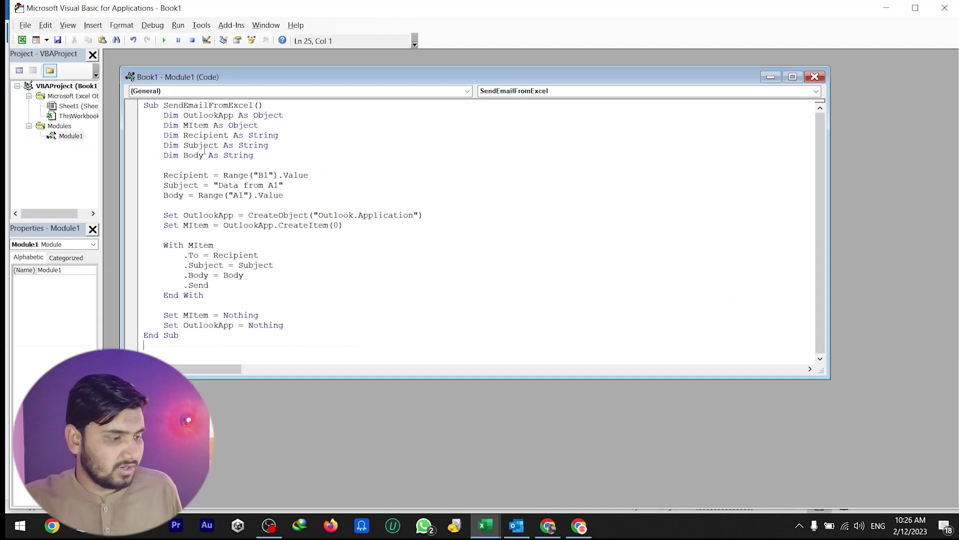
Save the workbook as Book1, replacing the existing file, as a macro-free workbook.
key(ctrl+s)
click(378, 294)
click(528, 264)
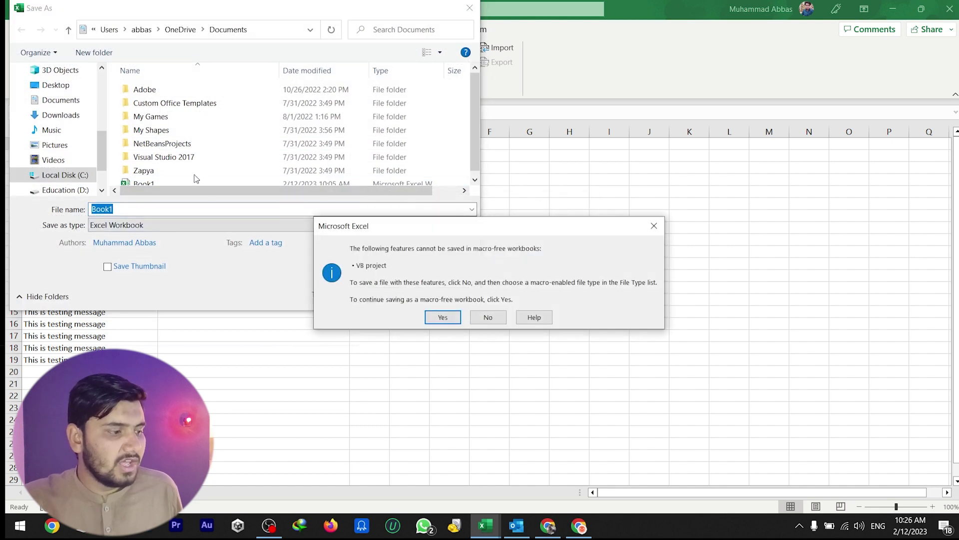
click(444, 318)
Close the VBA editor and return to the worksheet's recipient address in B1.
click(814, 78)
click(945, 7)
click(265, 263)
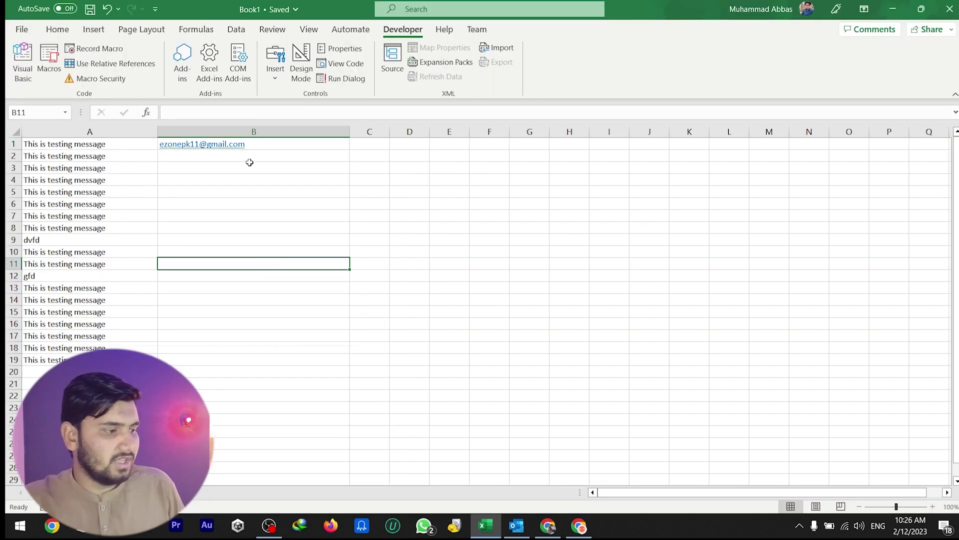
click(279, 145)
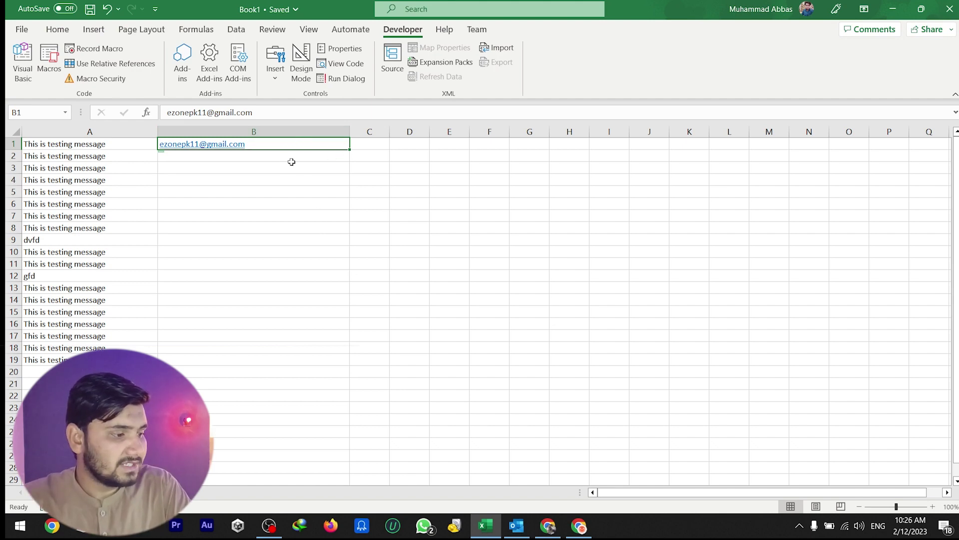
Select SendEmailFromExcel in the Developer tab's Macros list and run it.
drag(292, 162, 288, 343)
drag(440, 299, 508, 325)
click(508, 325)
click(269, 203)
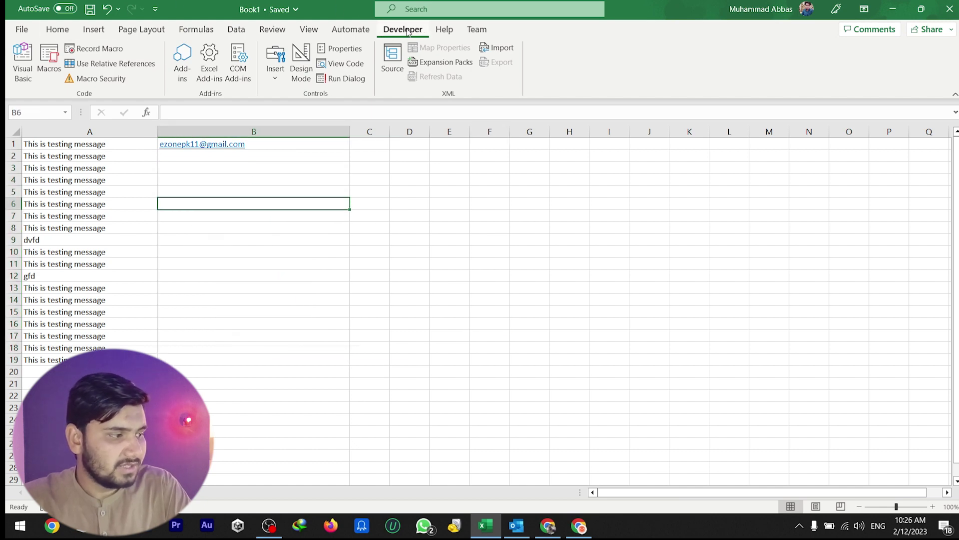
click(49, 77)
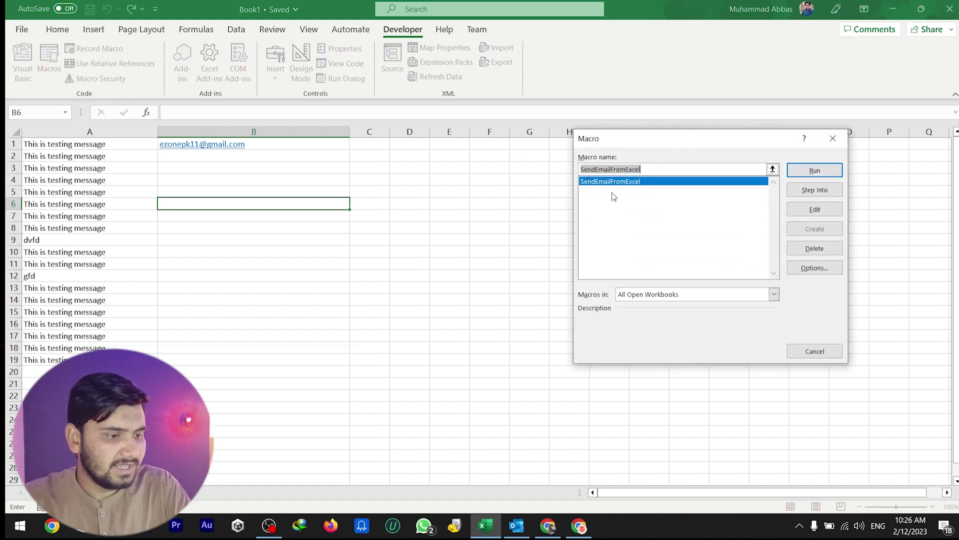
click(616, 183)
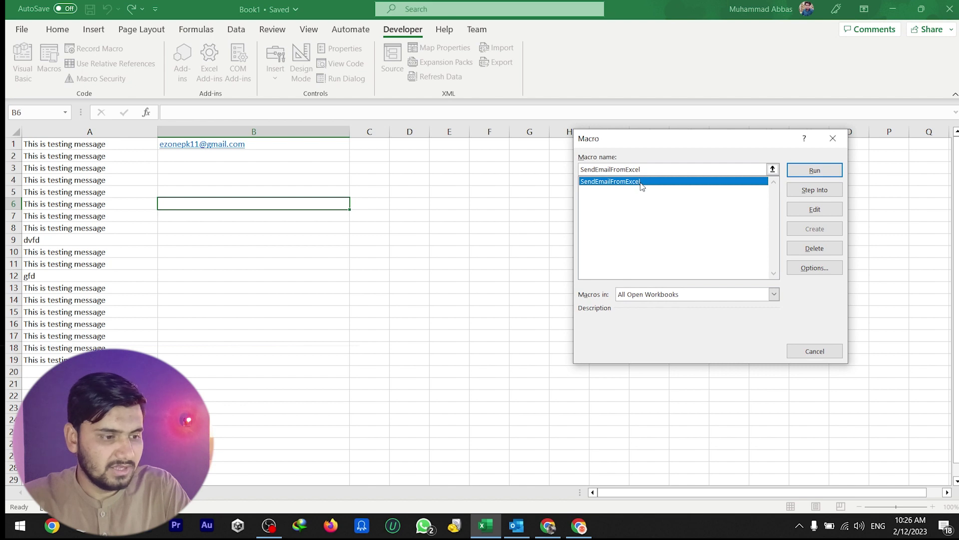
click(815, 171)
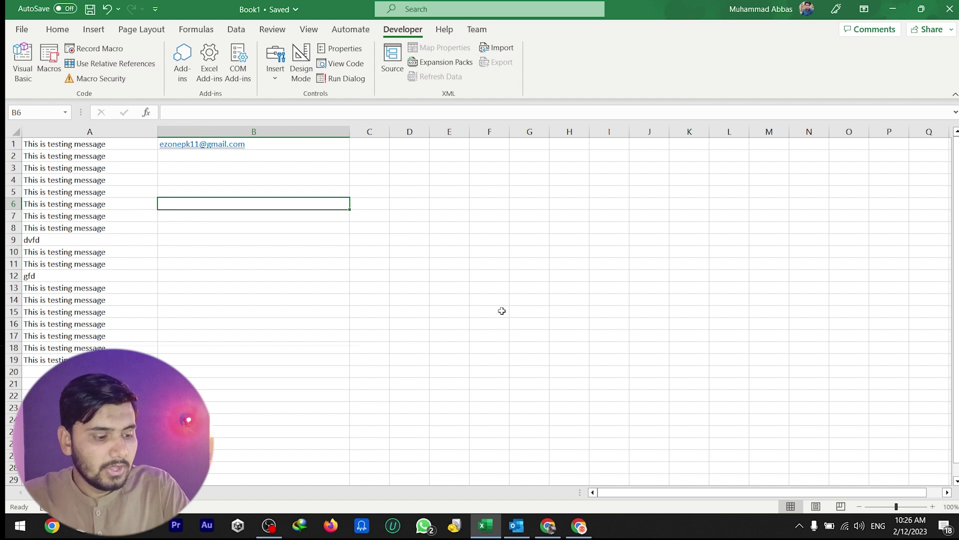
Discard the half-typed 'this code is giving compile error' message in ChatGPT and bring up the Gmail inbox.
click(548, 525)
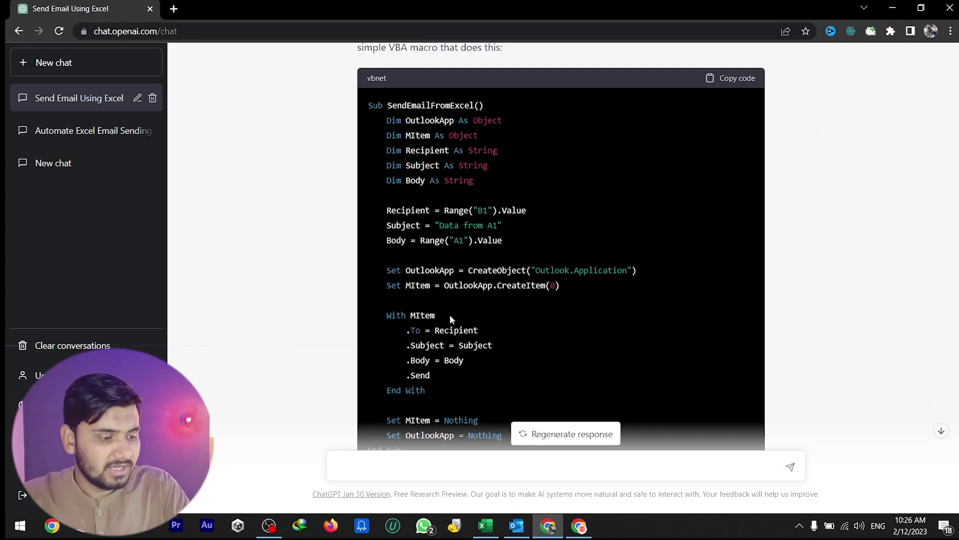
scroll(447, 335, down, 1)
scroll(429, 390, down, 4)
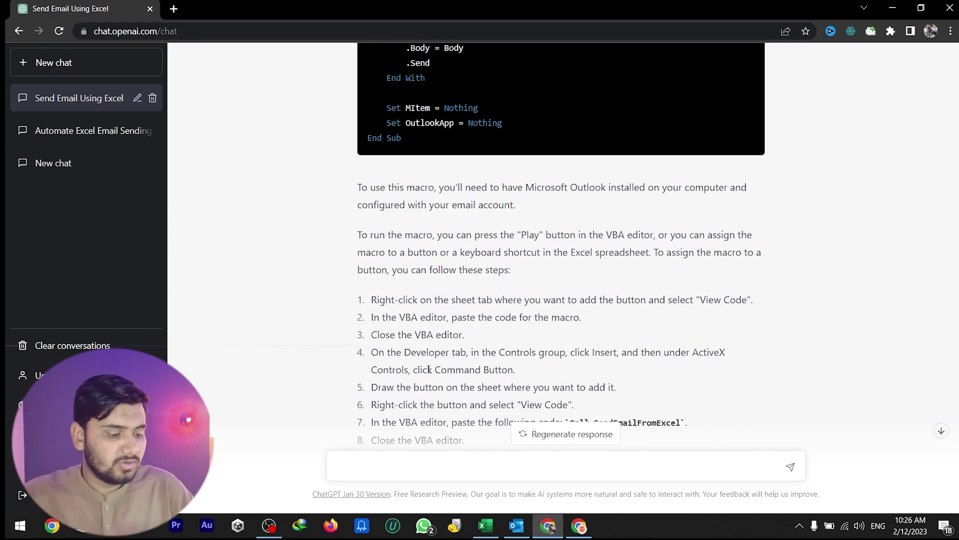
text(this code is giving compile error)
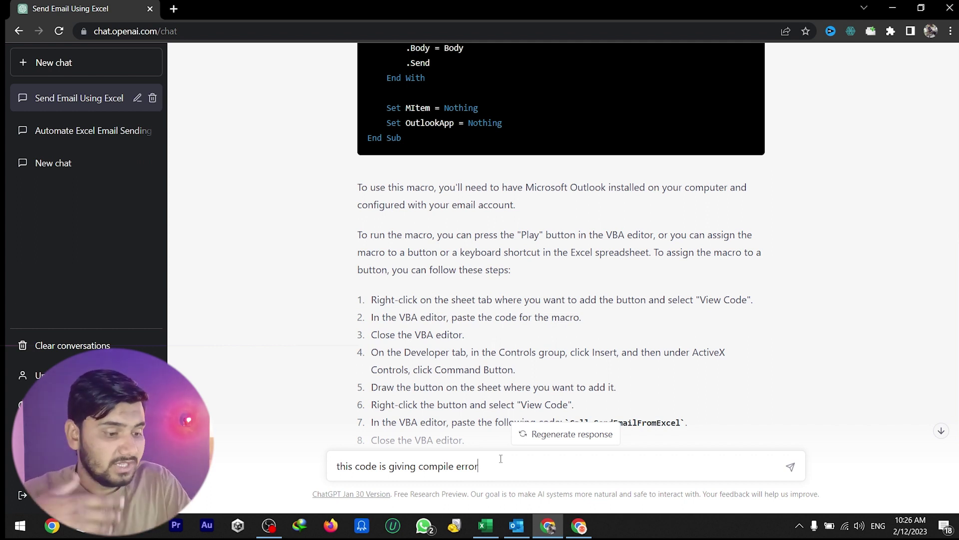
key(BackSpace)
key(BackSpace)
key(BackSpace)
key(BackSpace)
key(BackSpace)
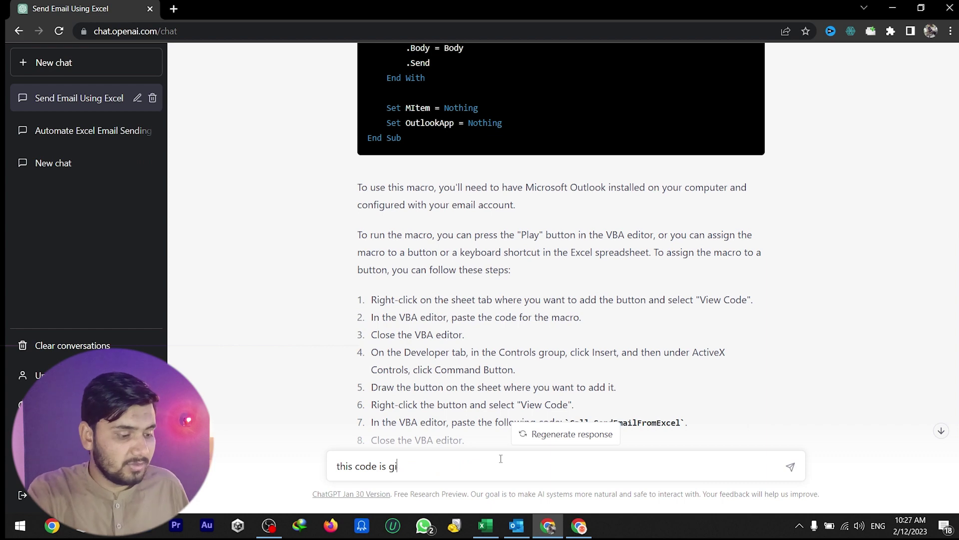
key(BackSpace)
key(BackSpace)
key(BackSpace)
key(BackSpace)
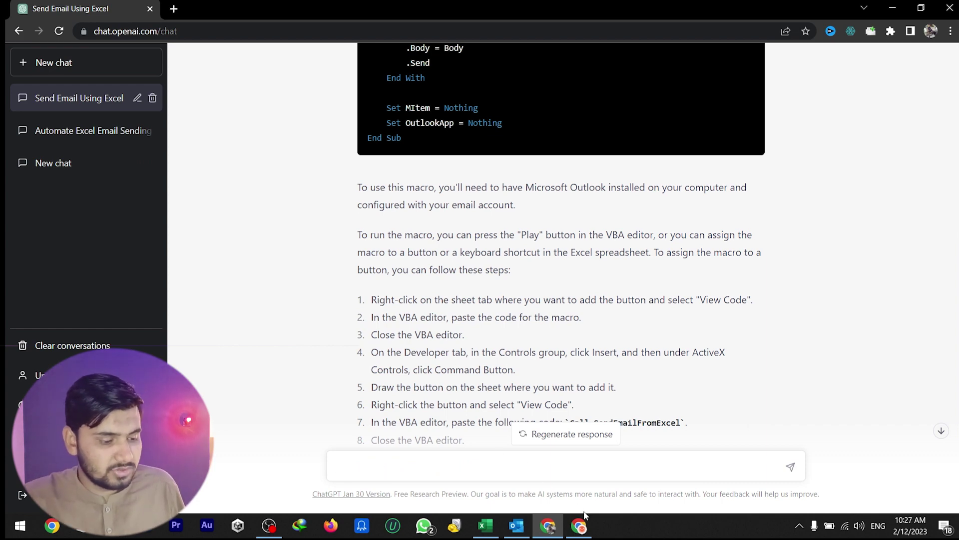
click(580, 524)
Refresh Gmail to confirm the two 'Data from A1' emails arrived and check the signed-in account.
click(229, 100)
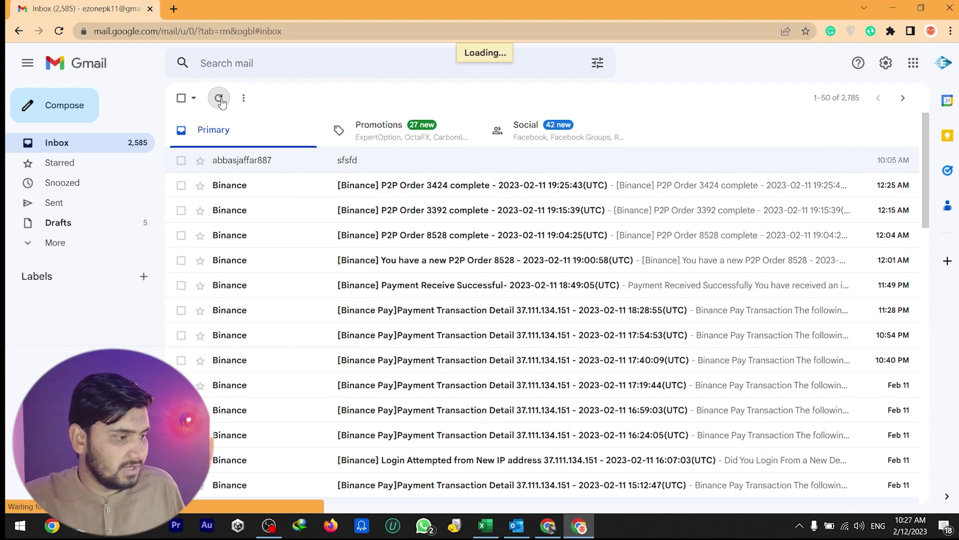
click(944, 65)
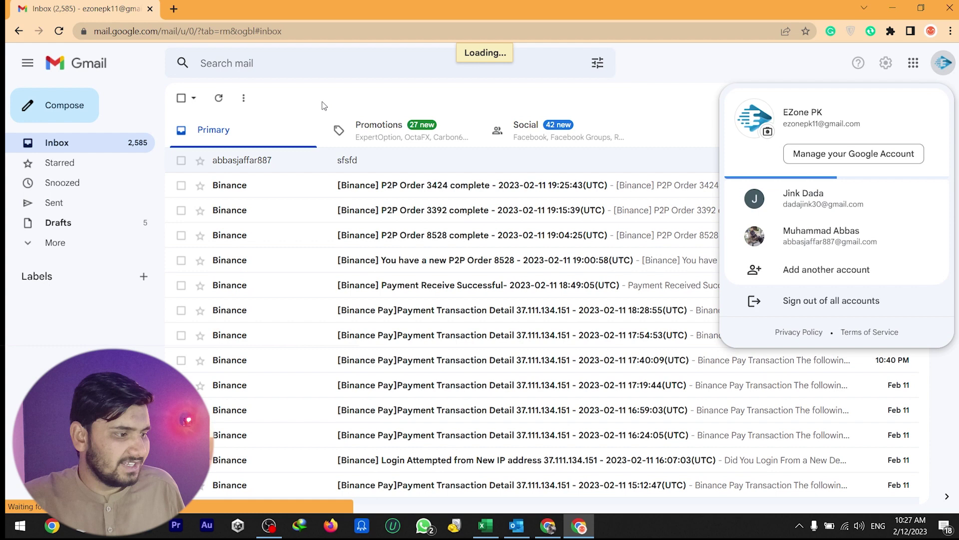
click(674, 96)
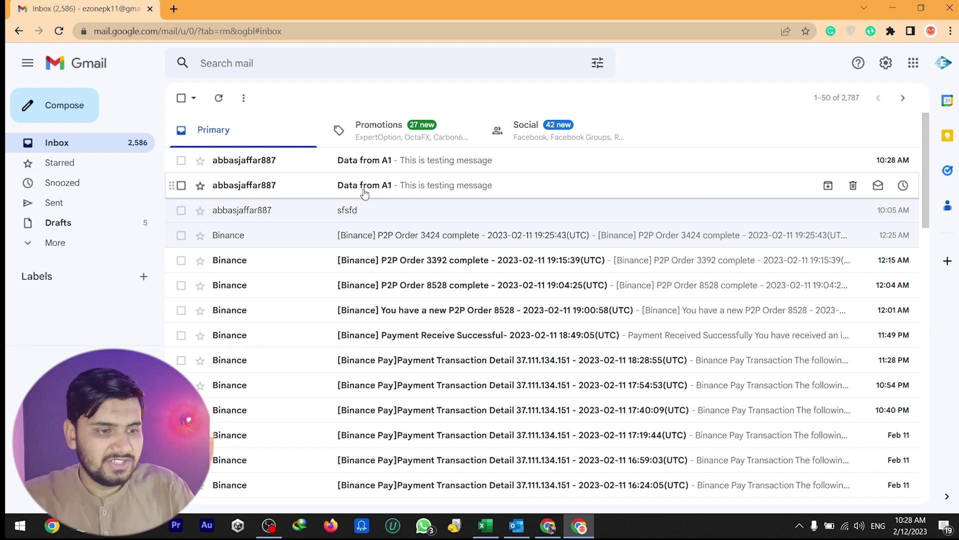
In Excel, look over the recipient in B1 and the messages in A2:A7, then return to ChatGPT.
click(500, 525)
click(281, 145)
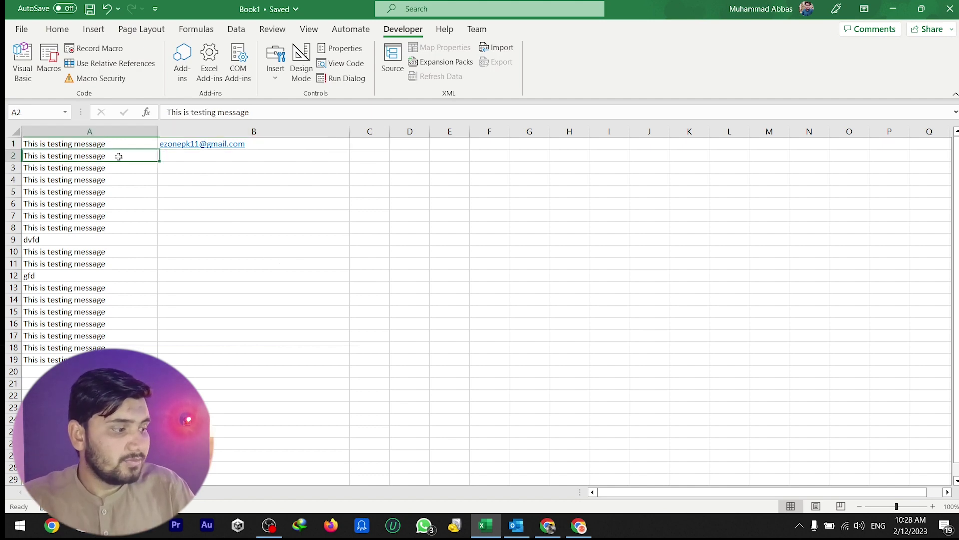
drag(120, 156, 120, 216)
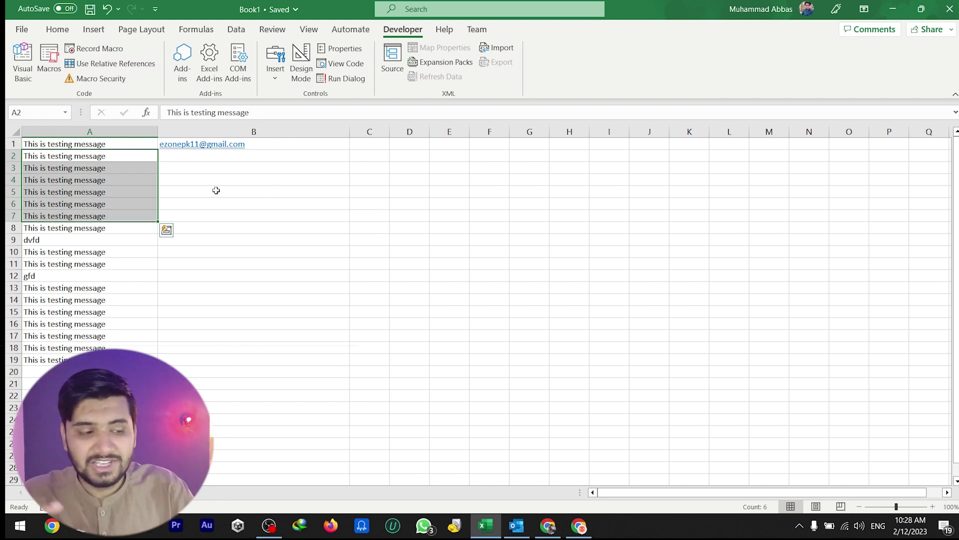
click(550, 529)
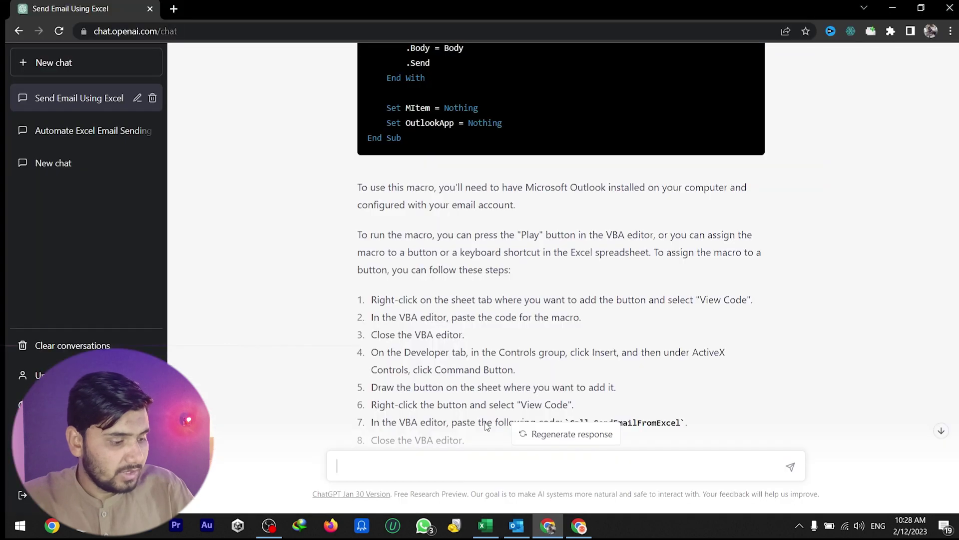
Ask ChatGPT to 'Increase range of A1 to A30, B1 to B30' and send it.
scroll(463, 285, up, 3)
scroll(464, 286, down, 5)
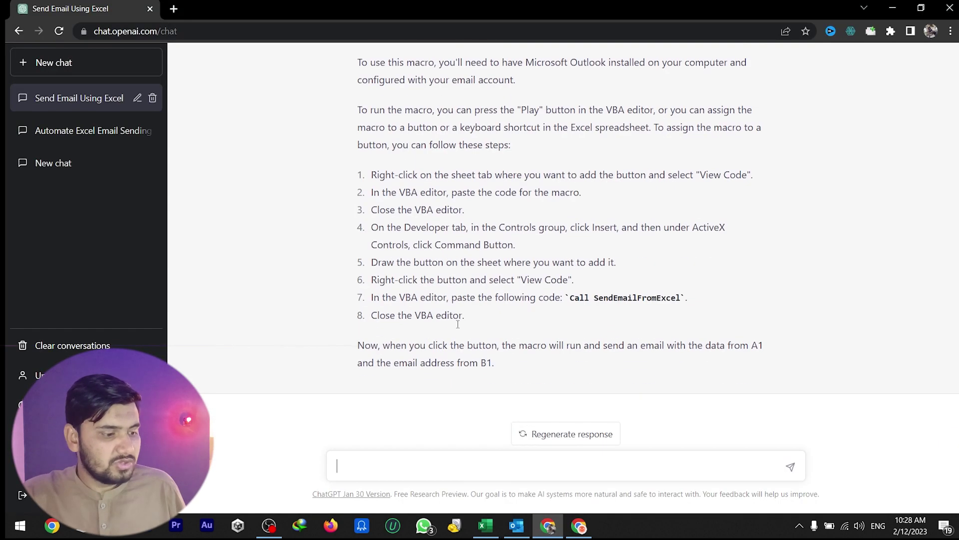
click(369, 465)
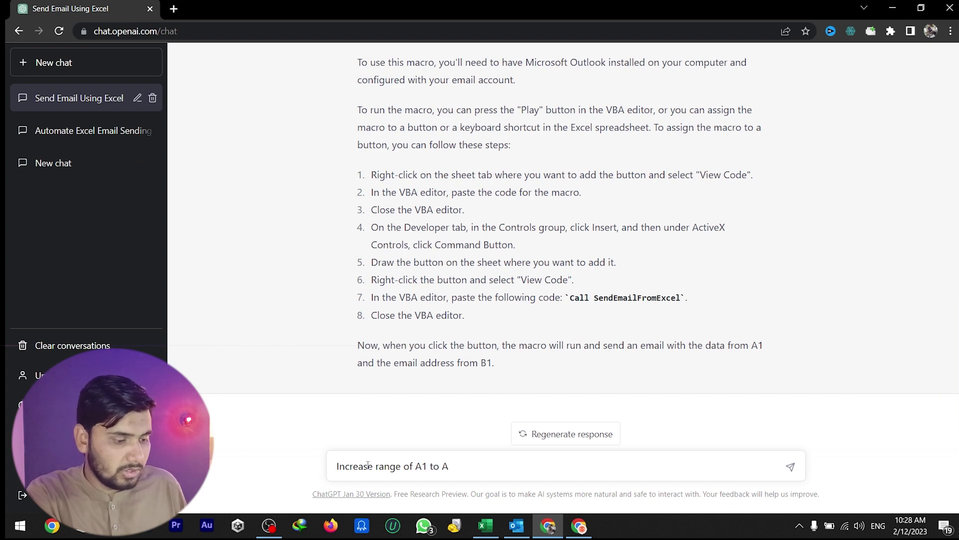
text(30)
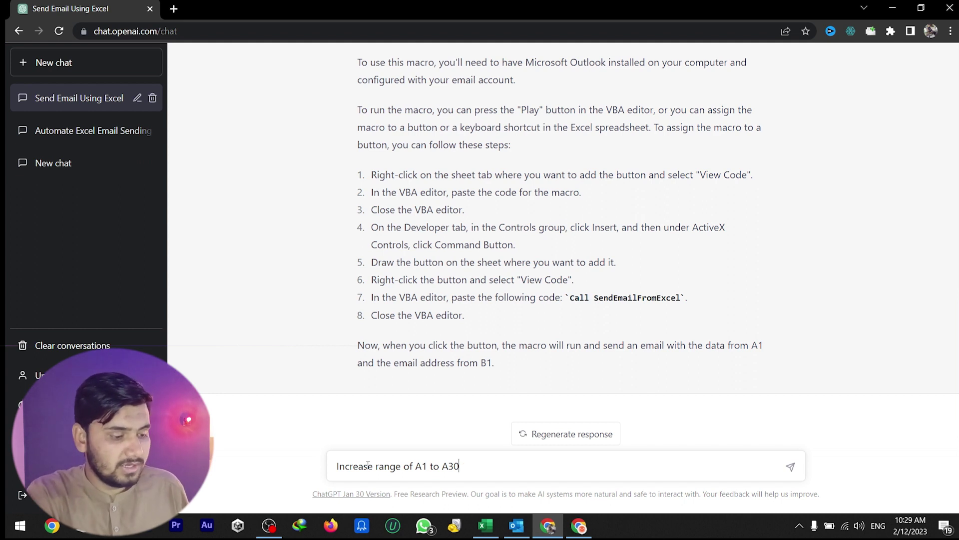
text(, B1 to B30)
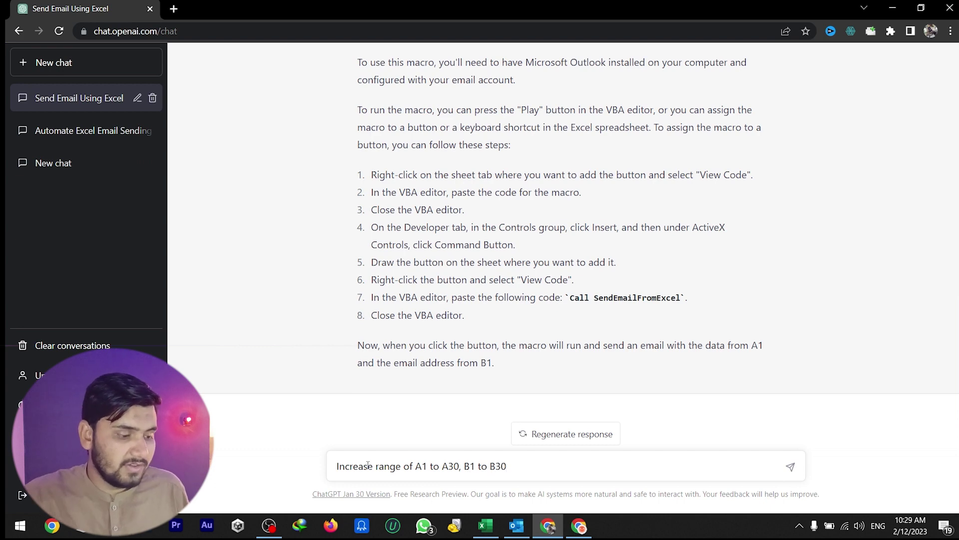
click(791, 465)
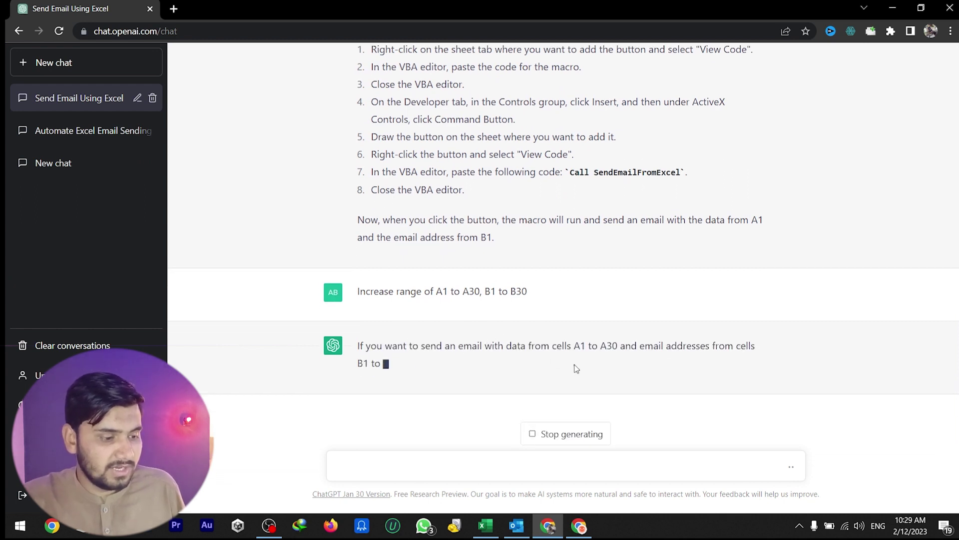
Review the SendEmailsFromExcel macro looping rows 1 to 30, copy its code, and return to Excel.
drag(572, 368, 700, 341)
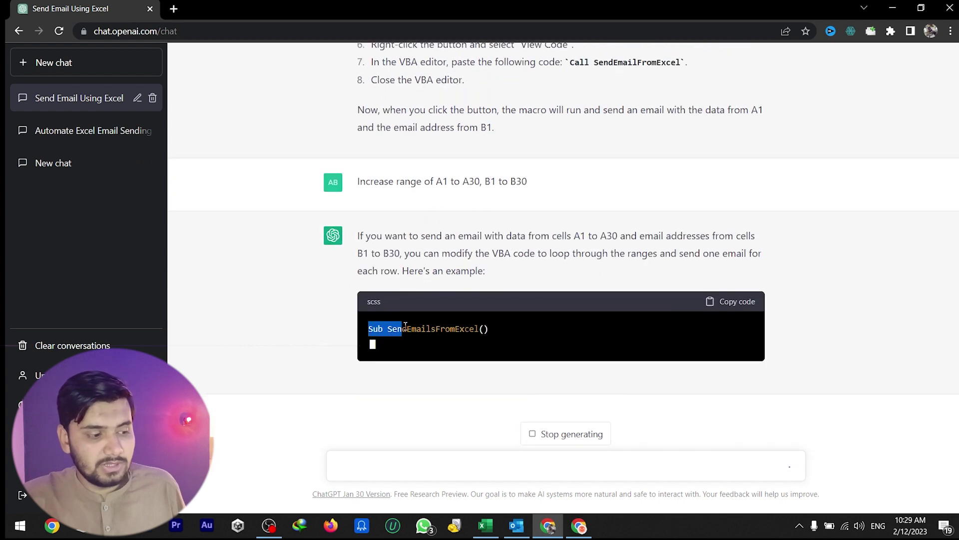
drag(408, 238, 432, 238)
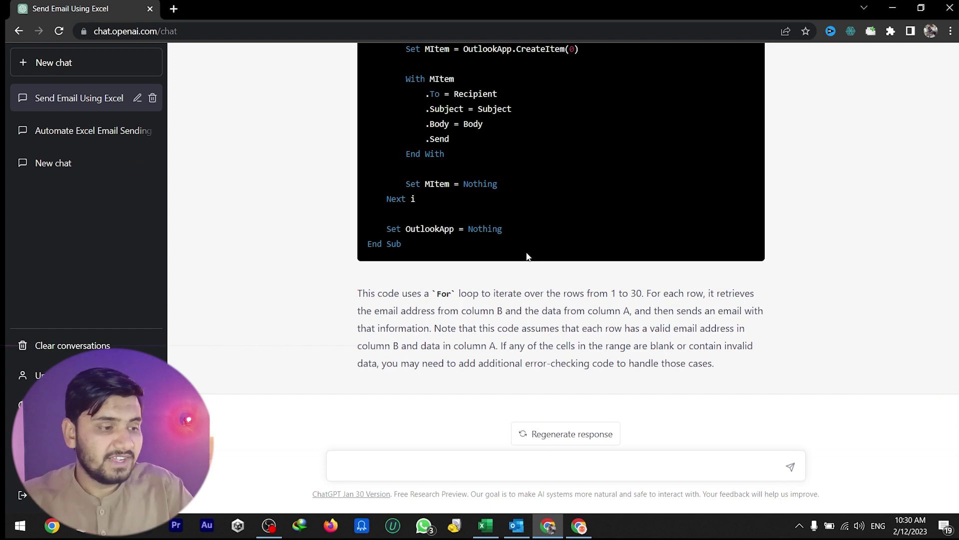
scroll(530, 260, up, 5)
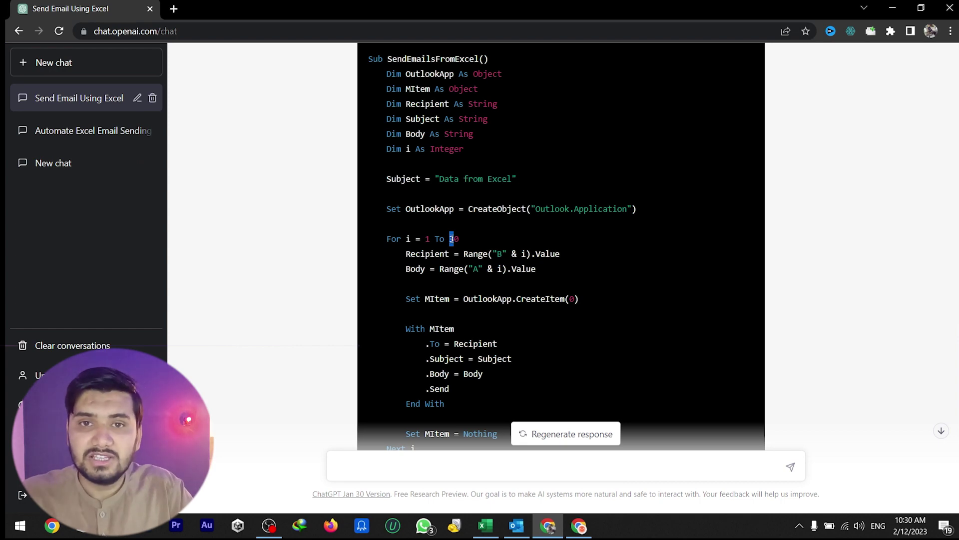
scroll(452, 238, down, 4)
scroll(646, 251, up, 5)
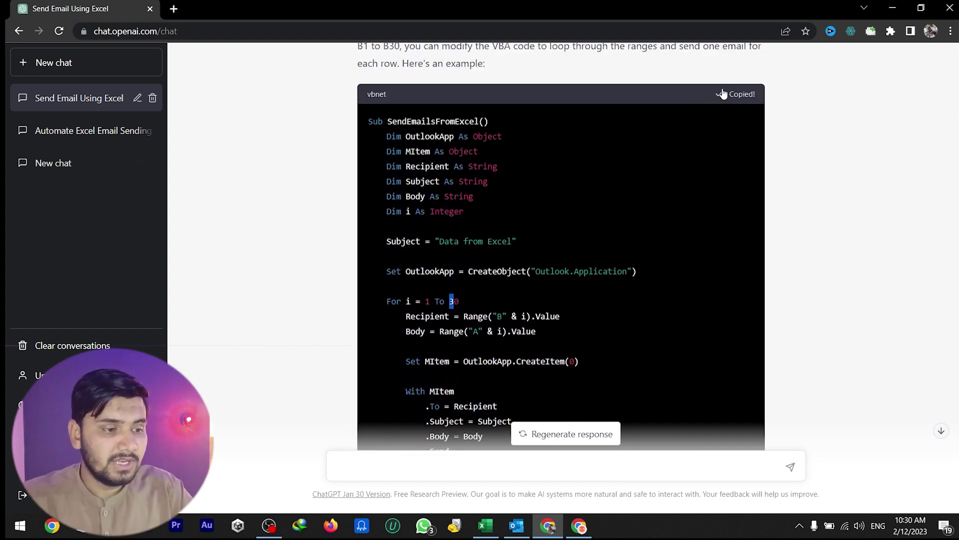
click(484, 525)
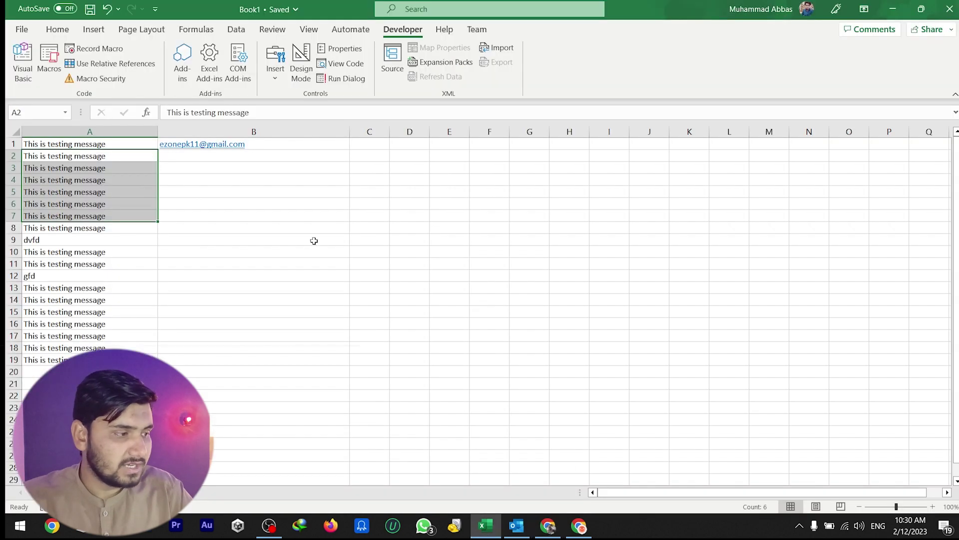
Paste the copied macro into a new Module2, save the workbook, and close the VBA editor.
click(22, 61)
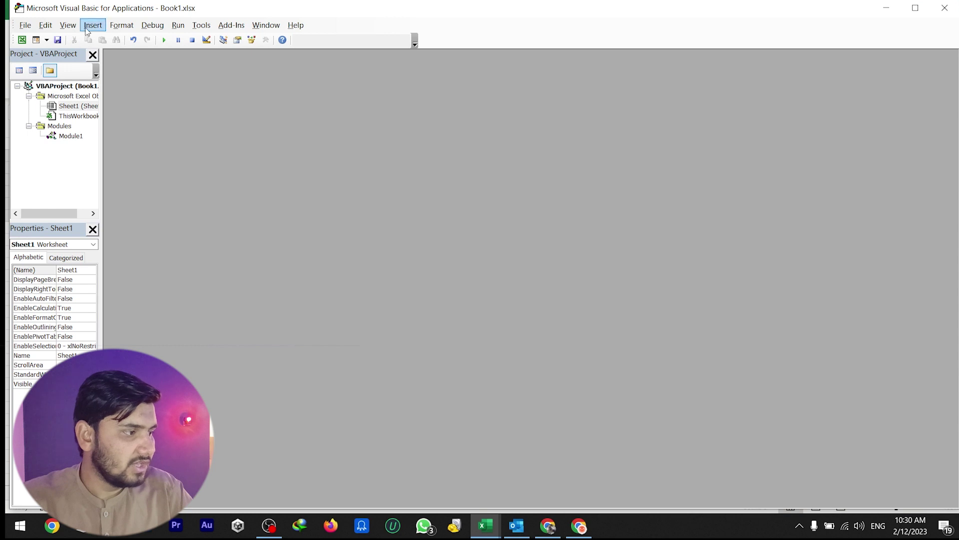
click(93, 25)
click(109, 64)
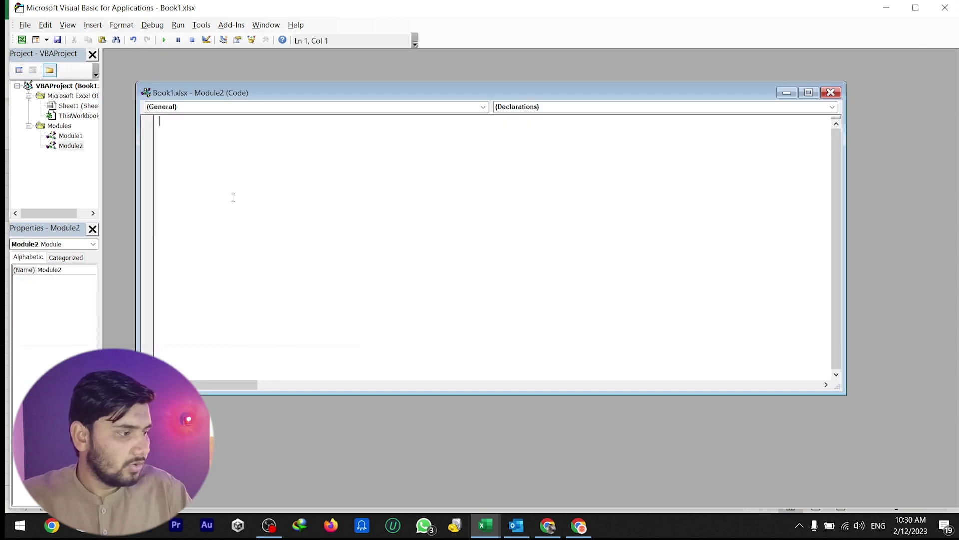
key(ctrl+v)
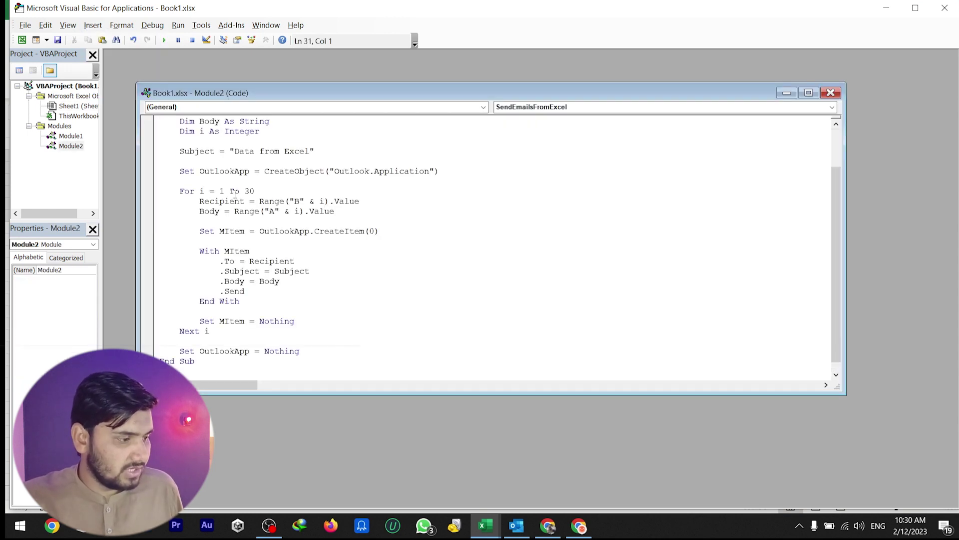
key(ctrl+s)
click(441, 317)
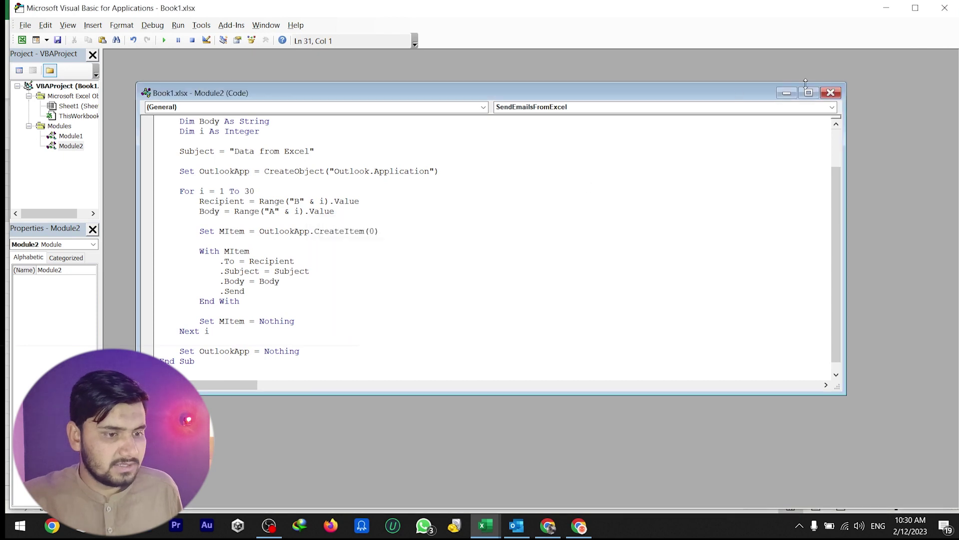
click(831, 93)
click(944, 8)
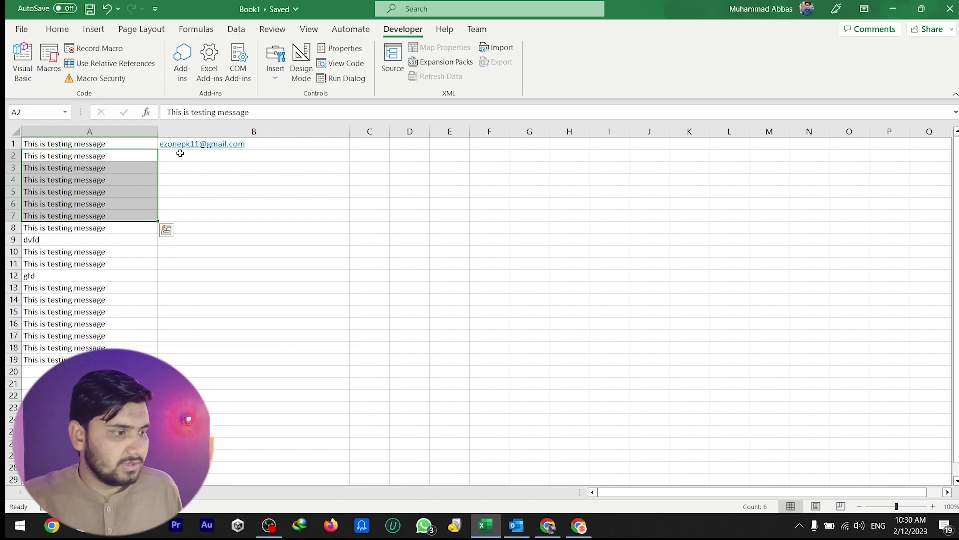
Delete the old SendEmailFromExcel macro from the Macros list, keeping only SendEmailsFromExcel.
click(253, 204)
click(49, 60)
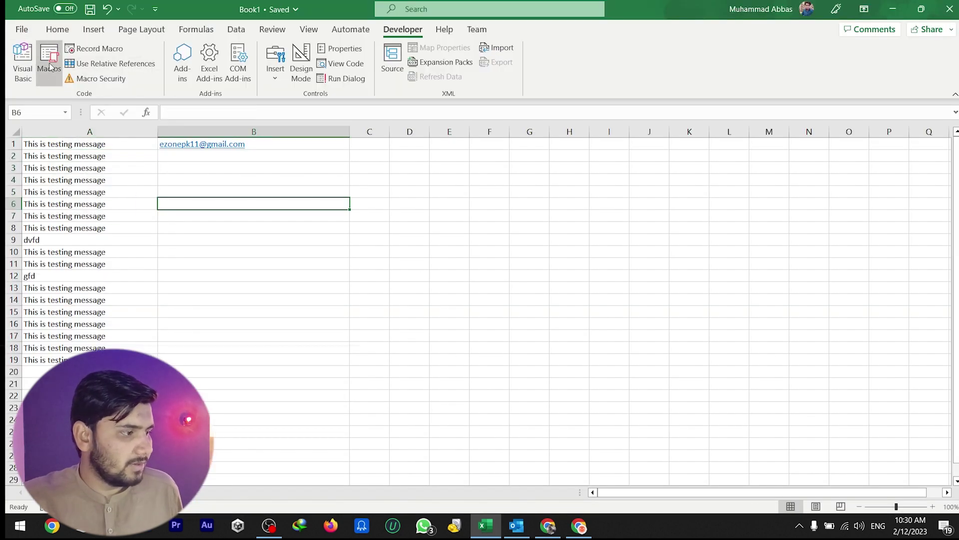
click(607, 190)
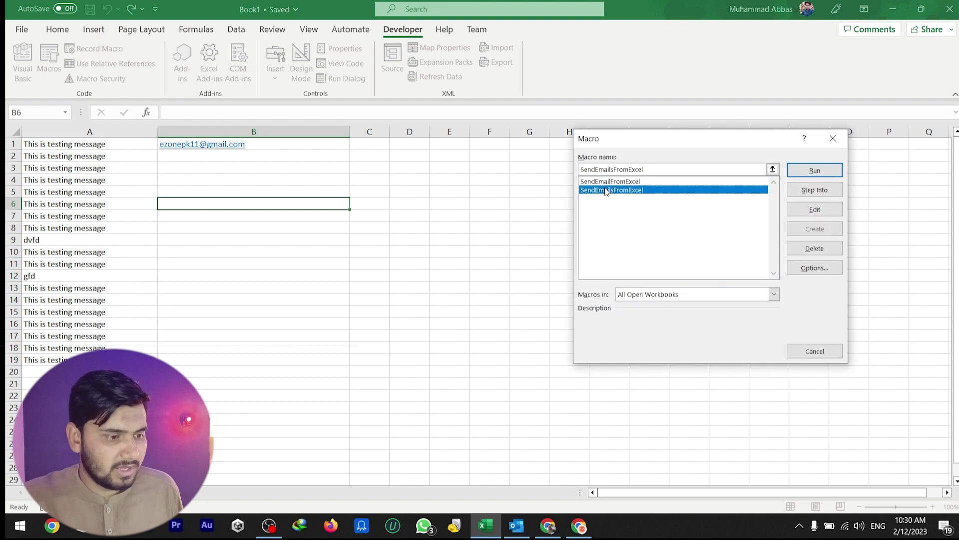
click(609, 181)
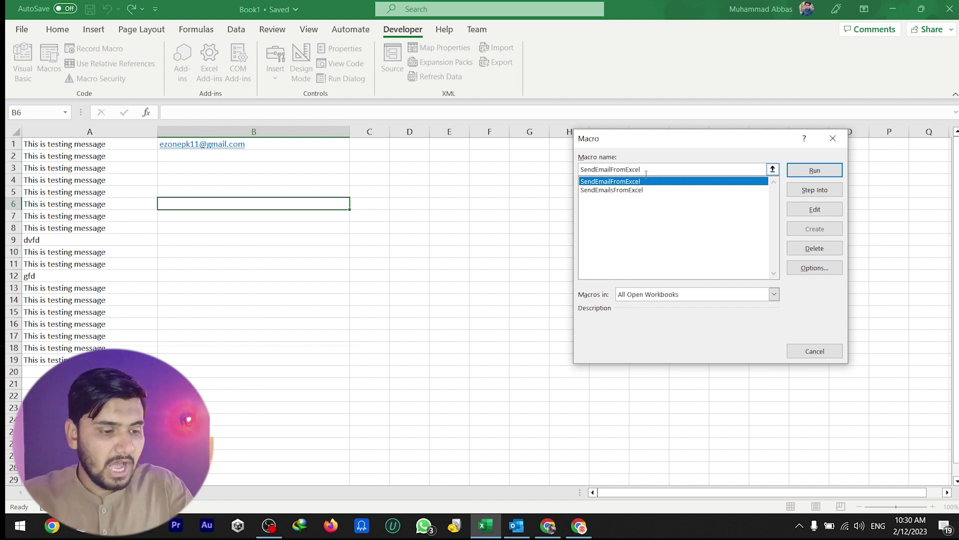
click(832, 249)
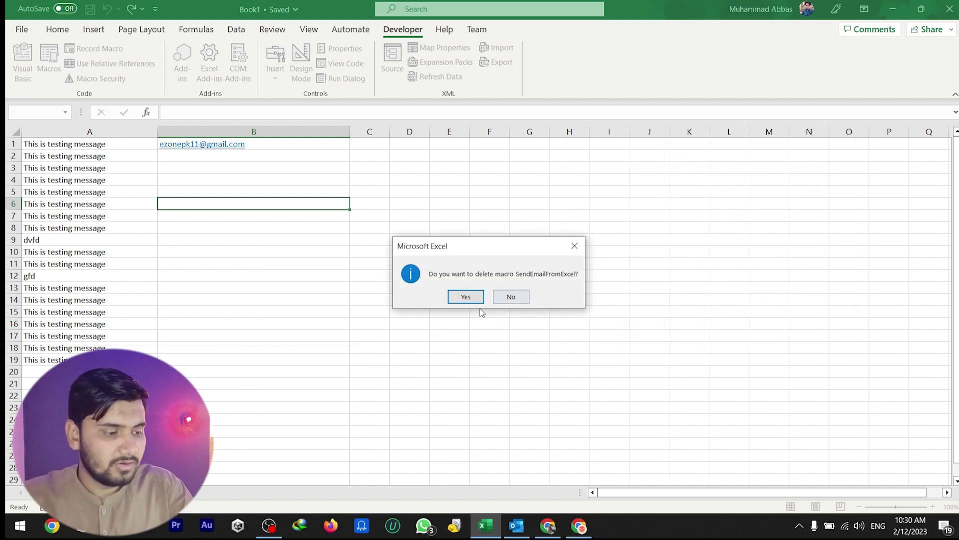
click(464, 298)
click(49, 60)
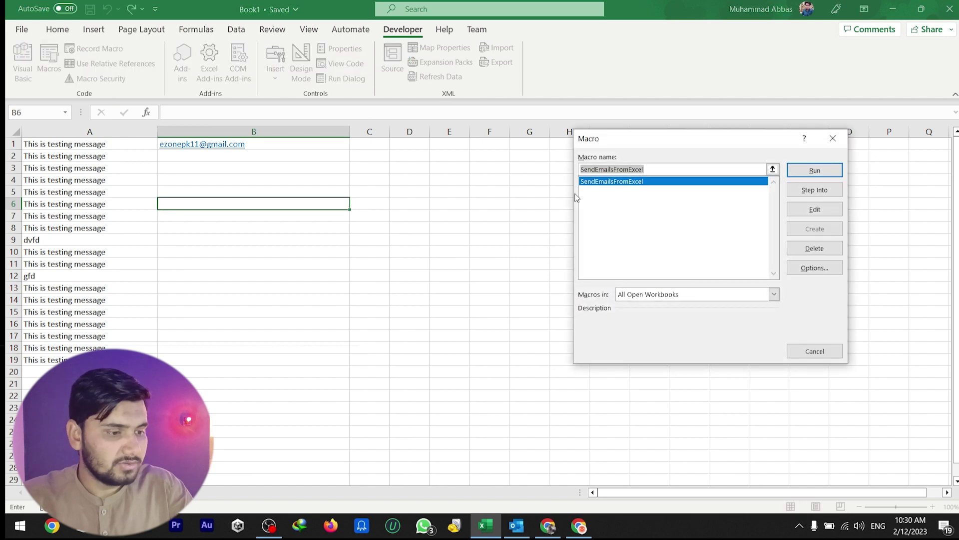
click(641, 186)
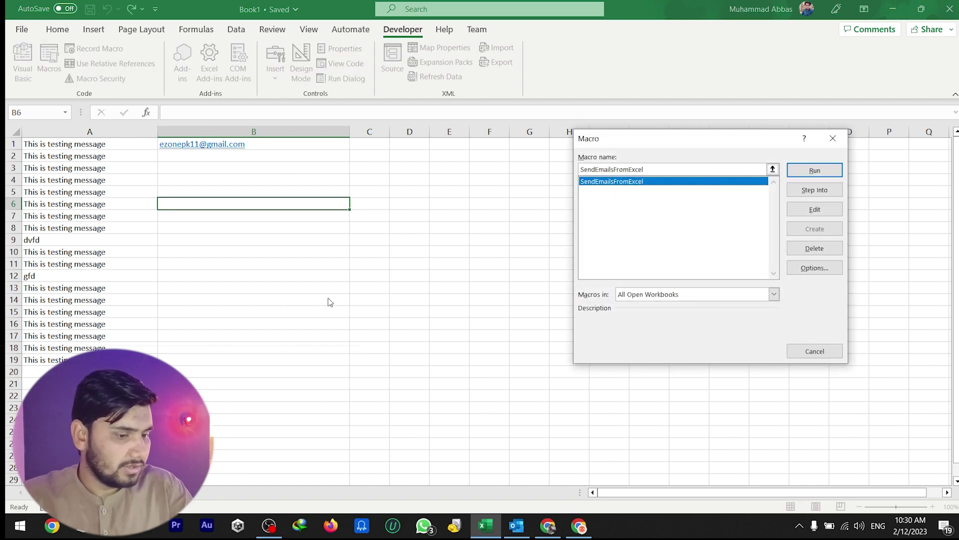
click(833, 139)
scroll(480, 310, down, 2)
Select cells A23 through A30 on the message sheet.
scroll(18, 384, down, 1)
click(33, 383)
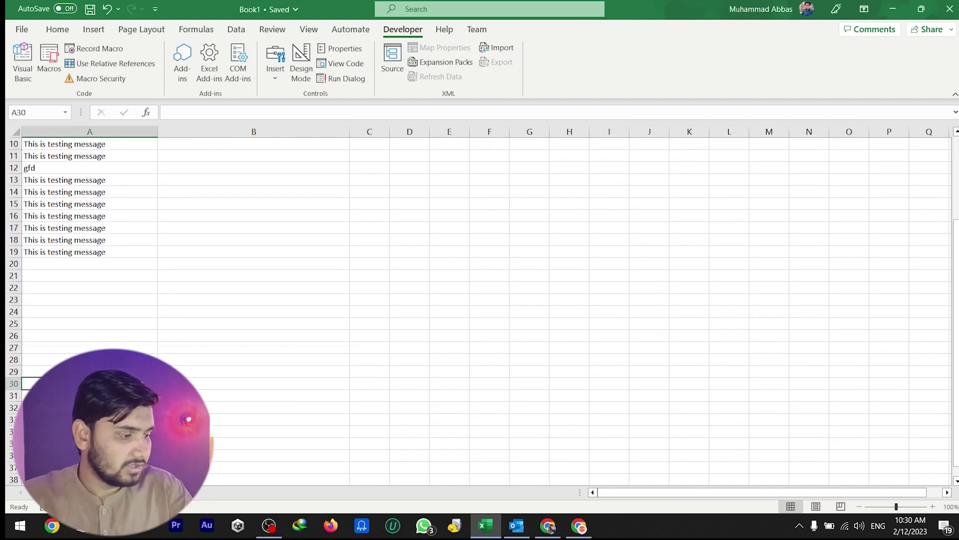
drag(75, 299, 75, 384)
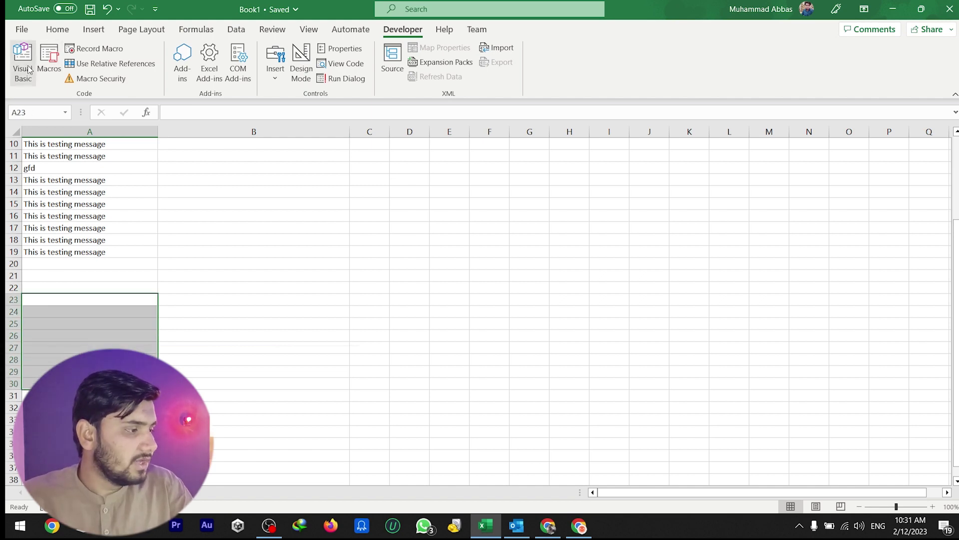
Edit SendEmailsFromExcel so its loop runs For i = 1 To 1000, then return to the sheet.
click(48, 65)
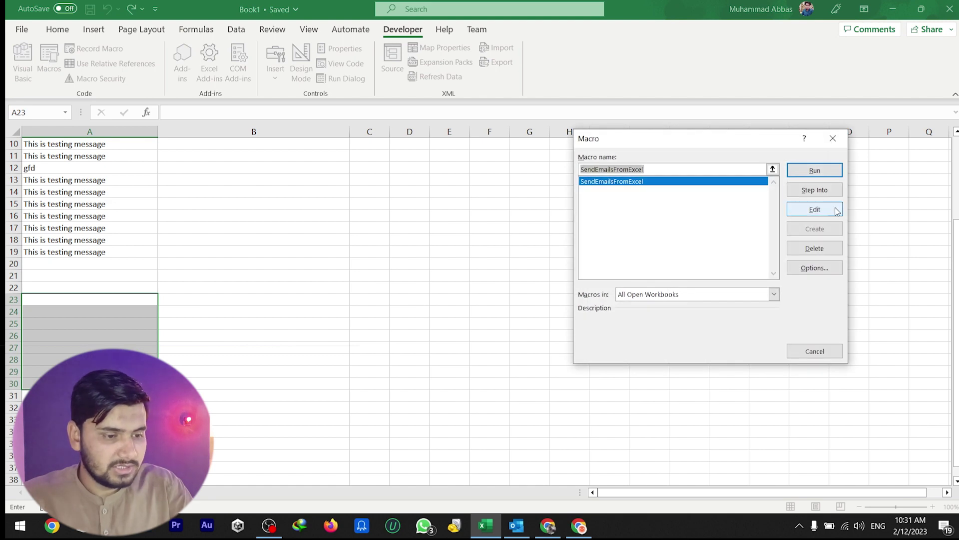
click(841, 210)
scroll(232, 199, down, 1)
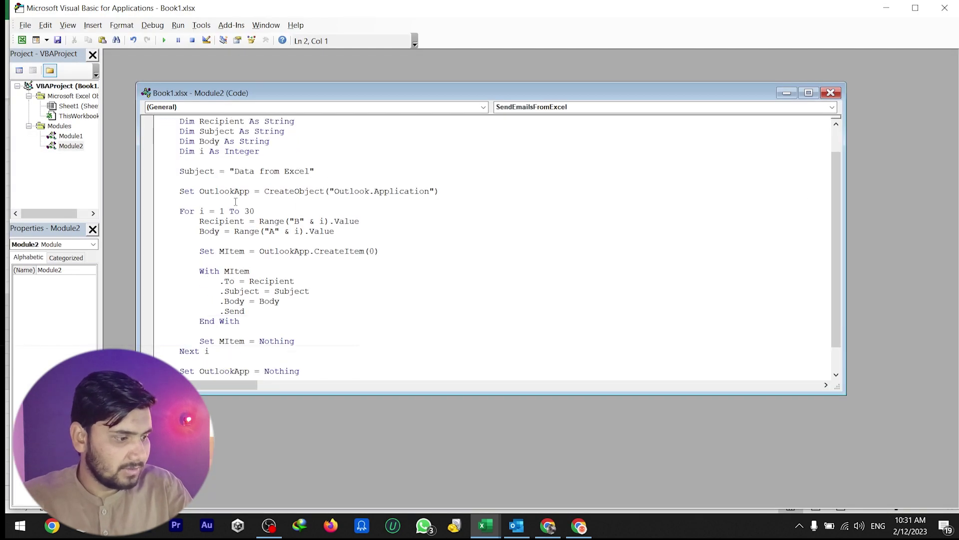
key(BackSpace)
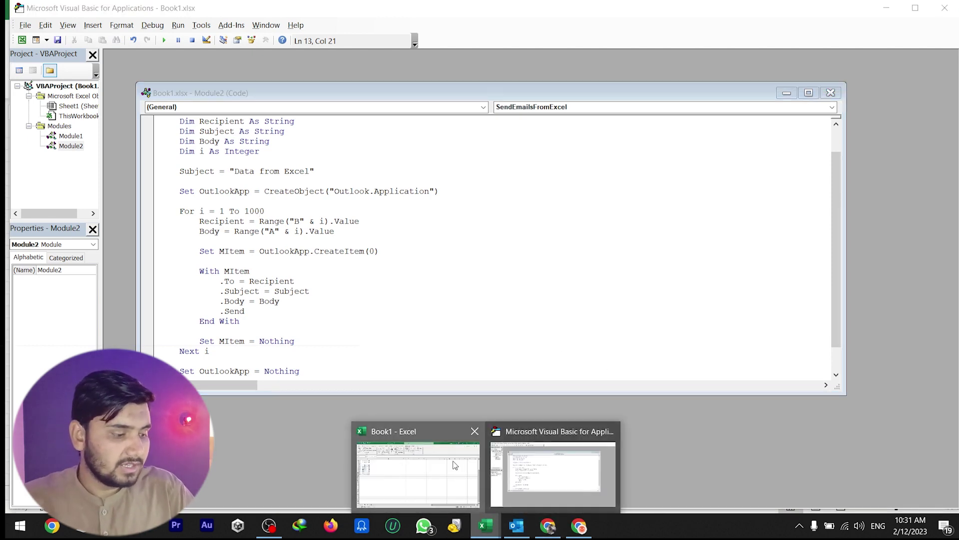
text(1000)
mouse_move(484, 526)
click(456, 465)
scroll(219, 152, up, 1)
scroll(257, 216, up, 1)
scroll(259, 145, down, 2)
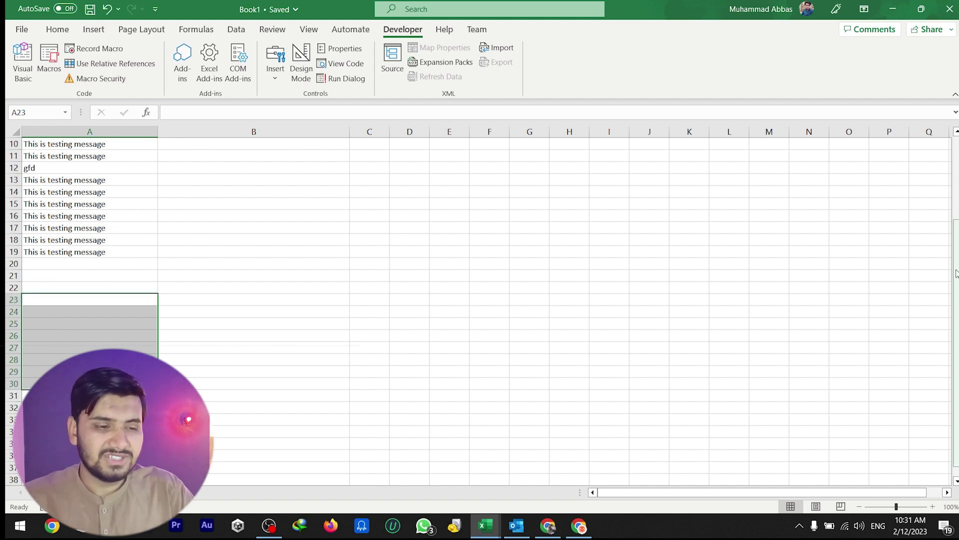
Scroll to the top and select column B from B1 down to row 18.
drag(955, 228, 955, 143)
drag(273, 145, 320, 317)
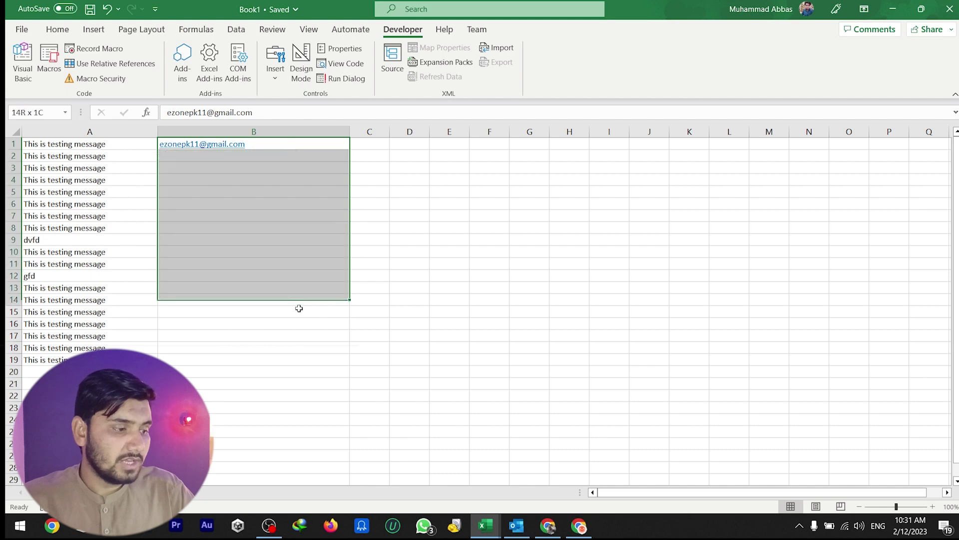